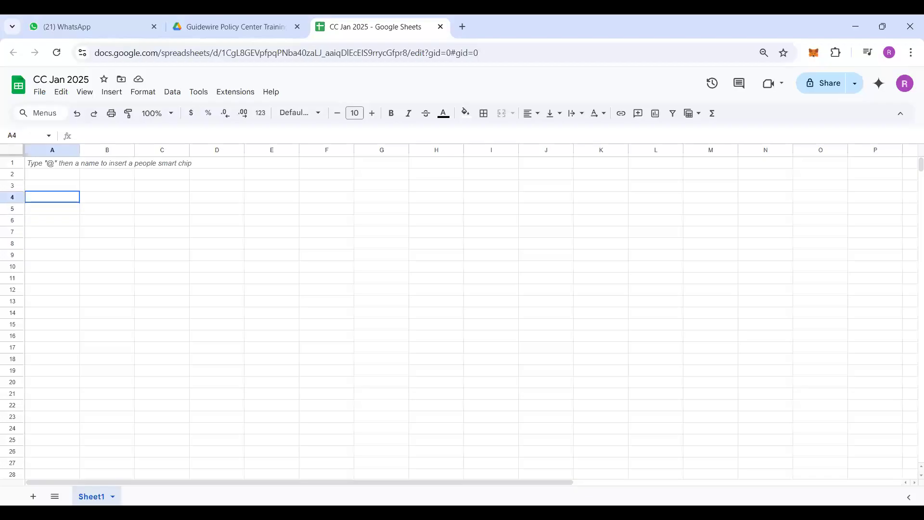
# Enter the heading CC in cell A3 and make it bold
pyautogui.press('Up')
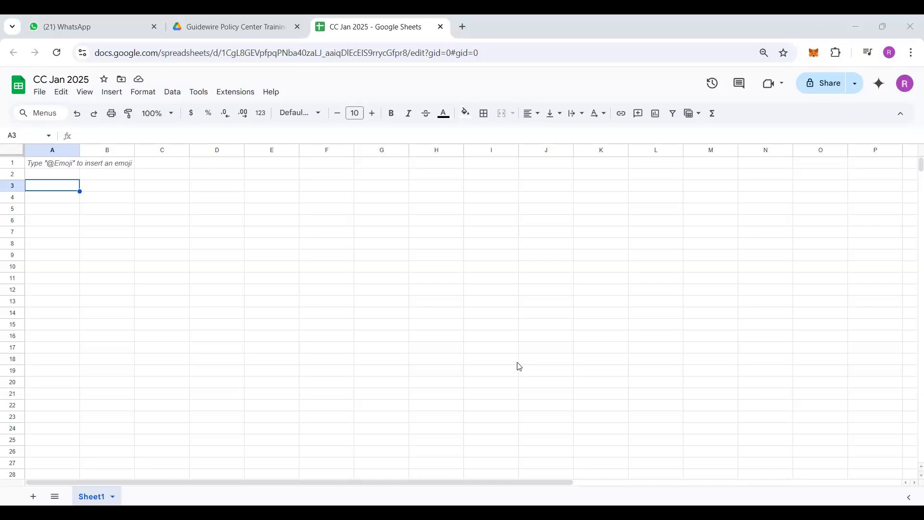
pyautogui.click(95, 233)
pyautogui.click(69, 193)
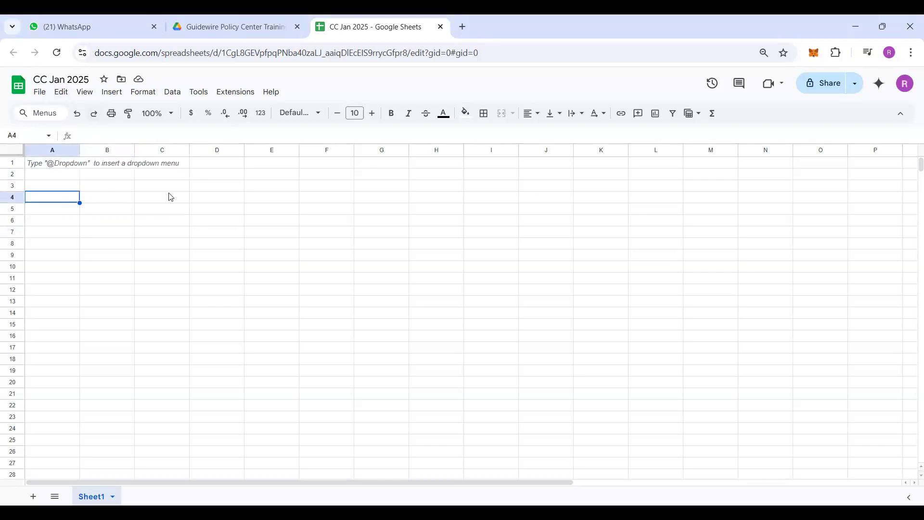
pyautogui.press('Up')
pyautogui.write('C')
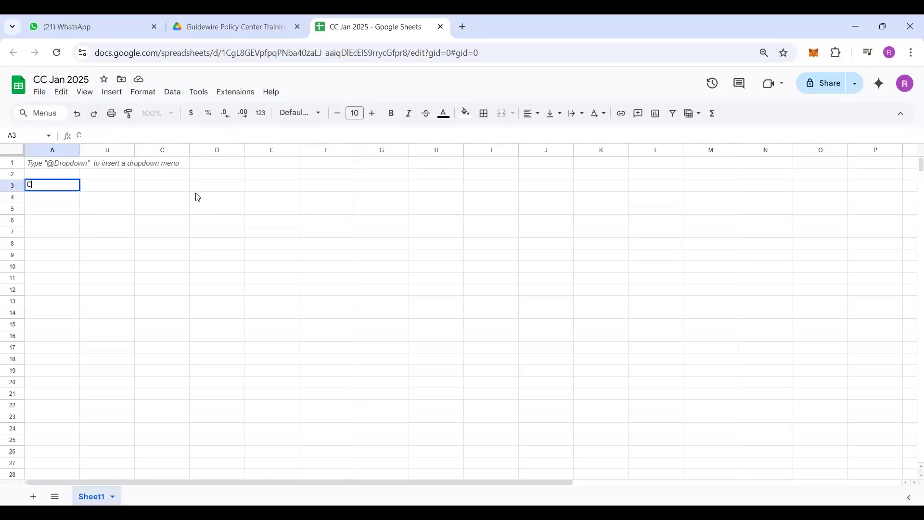
pyautogui.write('C')
pyautogui.press('Return')
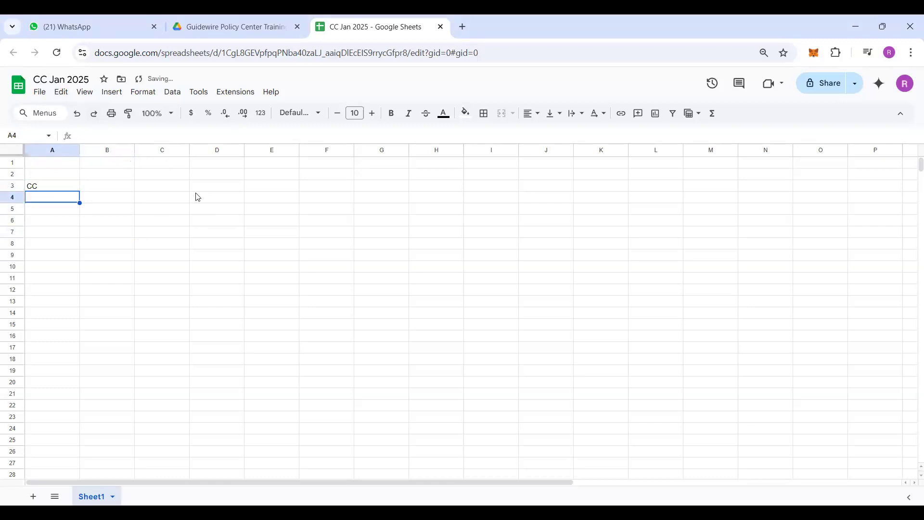
pyautogui.press('Up')
pyautogui.hotkey('ctrl', 'b')
# Move among the empty cells under the CC heading, settling on cell A5
pyautogui.press('Down')
pyautogui.press('Down')
pyautogui.press('Down')
pyautogui.press('Up')
pyautogui.press('Up')
pyautogui.press('Down')
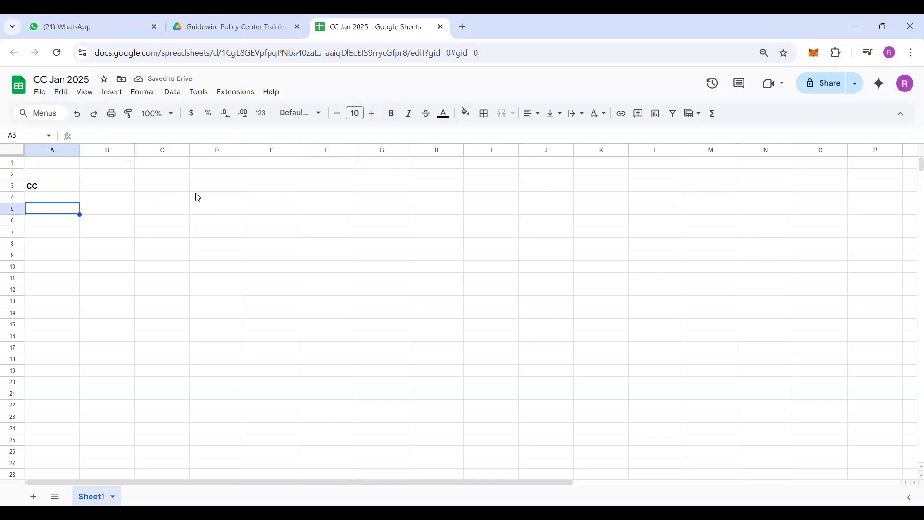
pyautogui.press('Down')
pyautogui.press('Up')
pyautogui.press('Up')
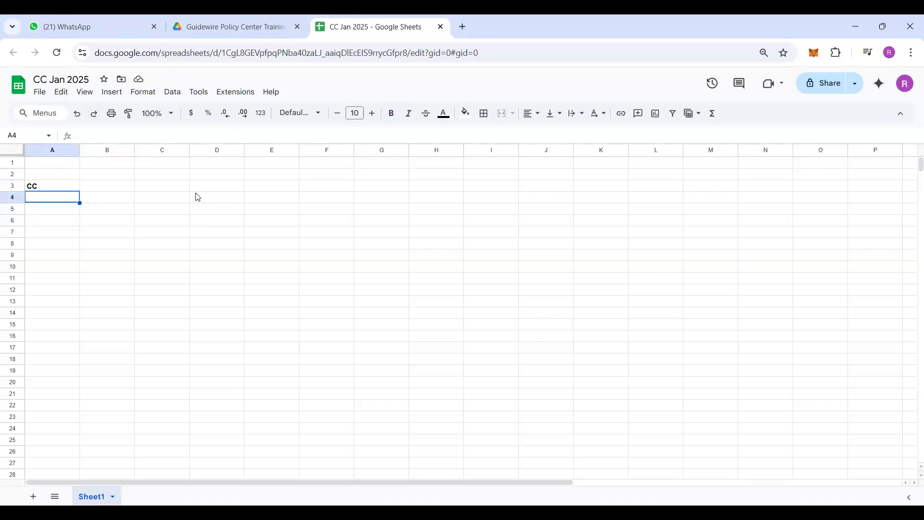
pyautogui.press('Down')
pyautogui.press('Down')
pyautogui.press('Up')
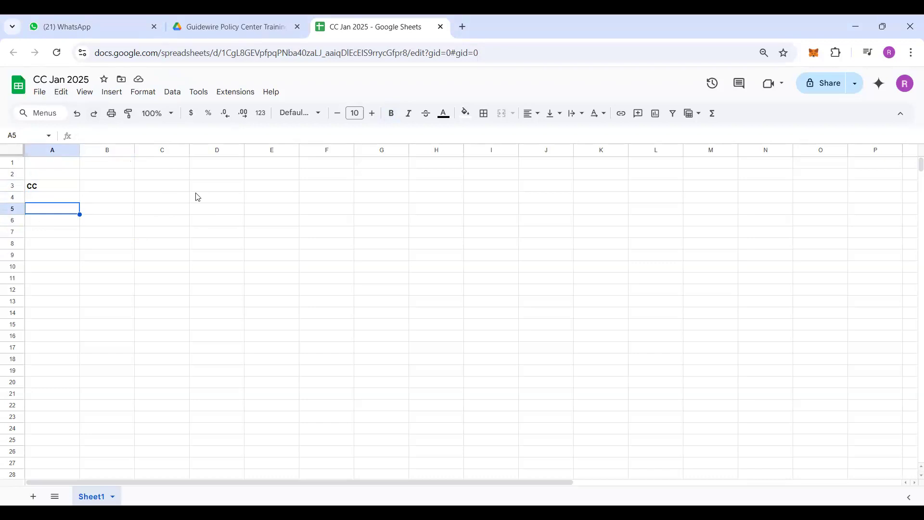
pyautogui.press('Up')
pyautogui.press('Up')
pyautogui.press('Down')
pyautogui.press('Down')
pyautogui.press('Right')
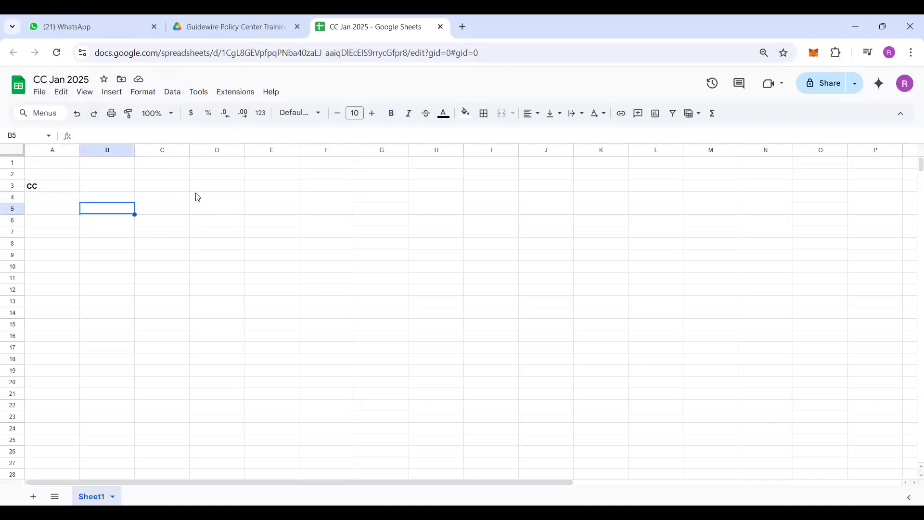
pyautogui.press('Left')
pyautogui.press('Down')
pyautogui.press('Up')
pyautogui.press('Right')
pyautogui.press('Left')
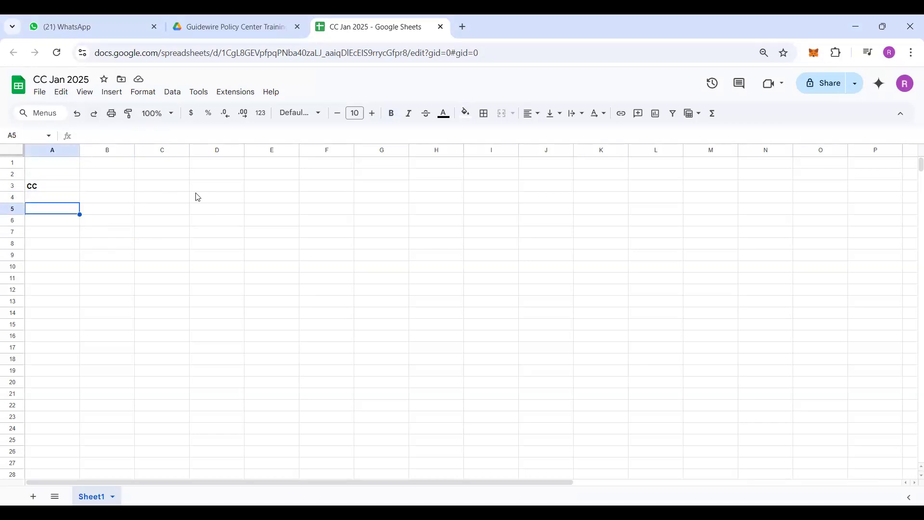
pyautogui.press('Up')
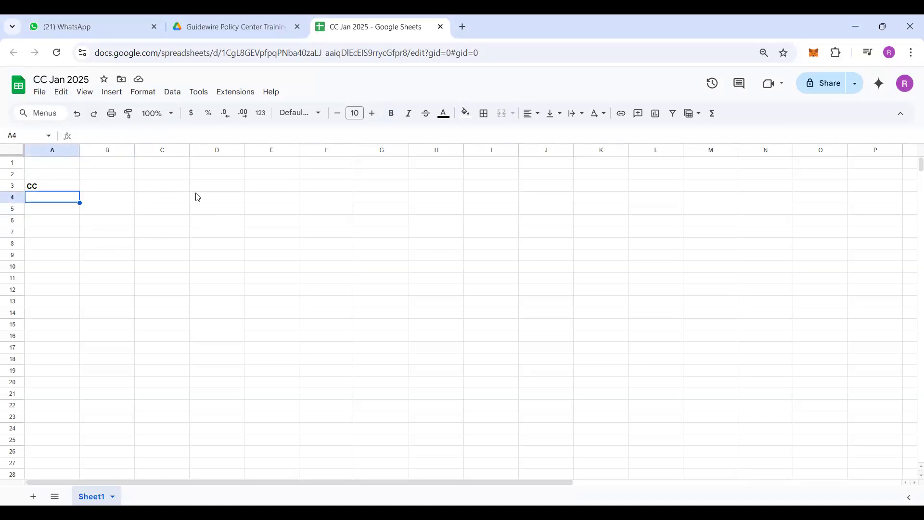
pyautogui.press('Down')
pyautogui.press('Down')
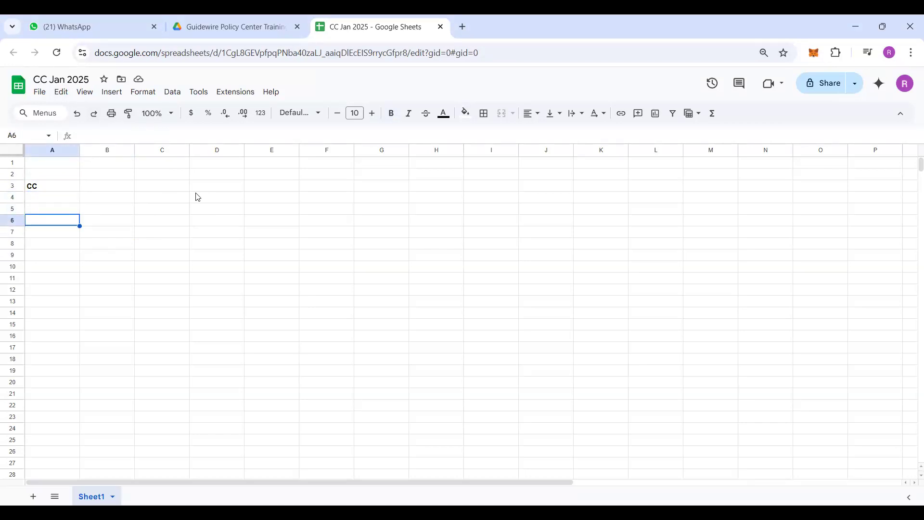
pyautogui.press('Down')
pyautogui.press('Up')
pyautogui.press('Right')
pyautogui.press('Left')
pyautogui.press('Up')
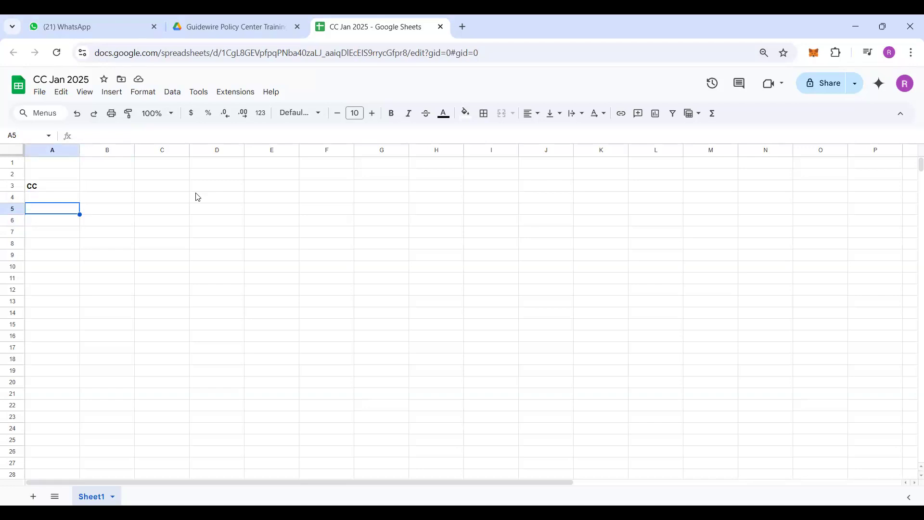
pyautogui.press('Right')
pyautogui.press('Left')
pyautogui.press('Up')
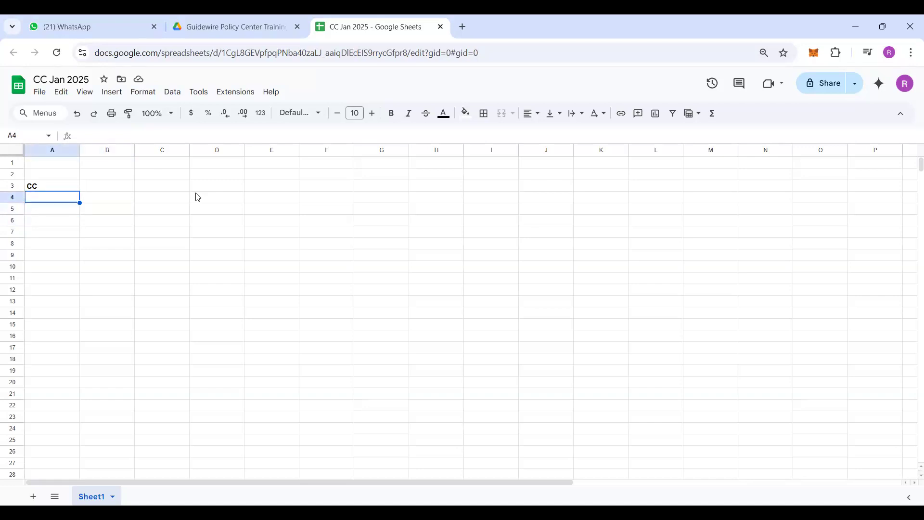
pyautogui.press('Down')
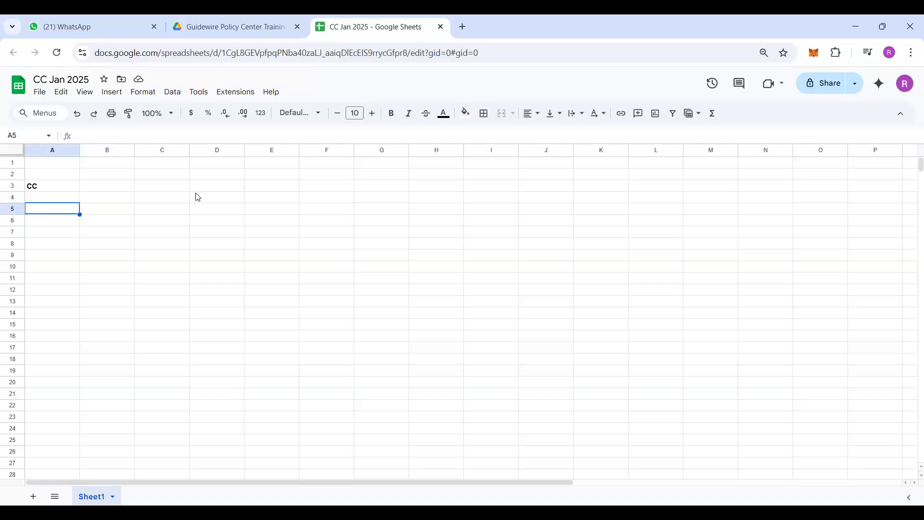
# Enter 'CLaim are used to recoved the losses on any objects' in cell A5
pyautogui.write('CLaim a')
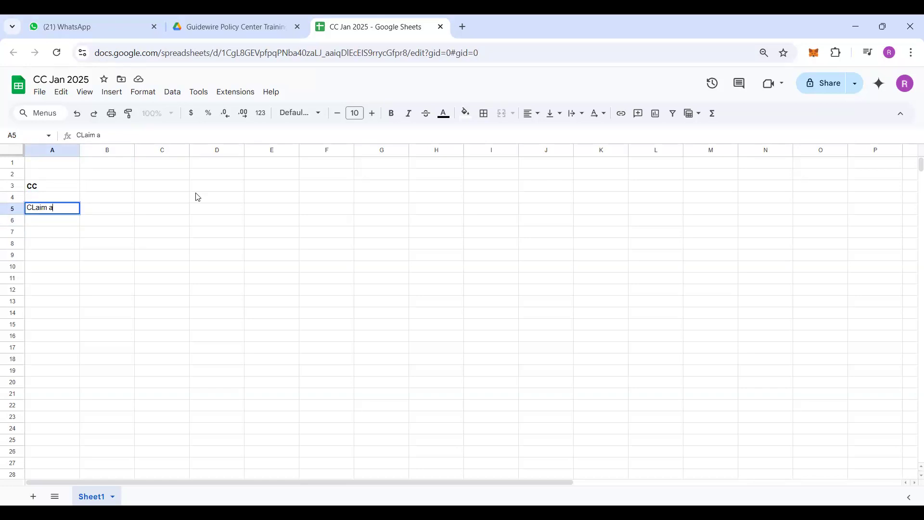
pyautogui.write('re used to recoved the lo')
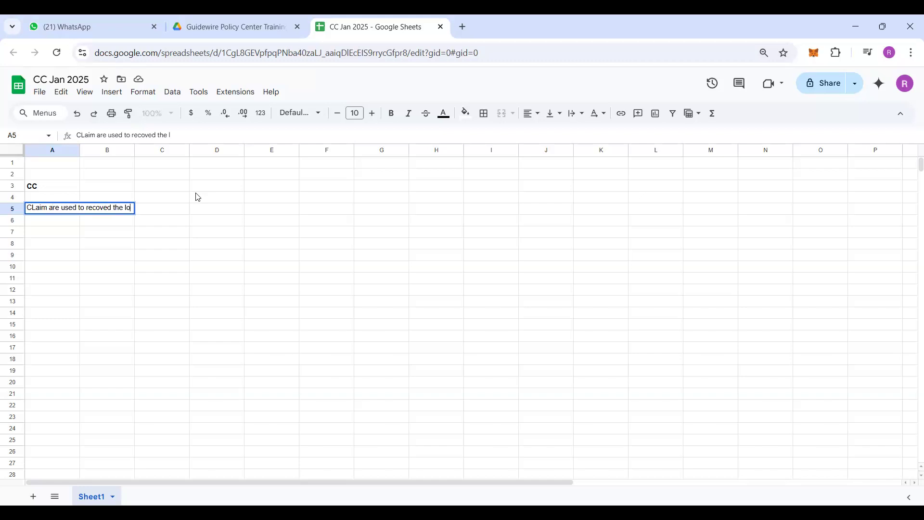
pyautogui.write('sse')
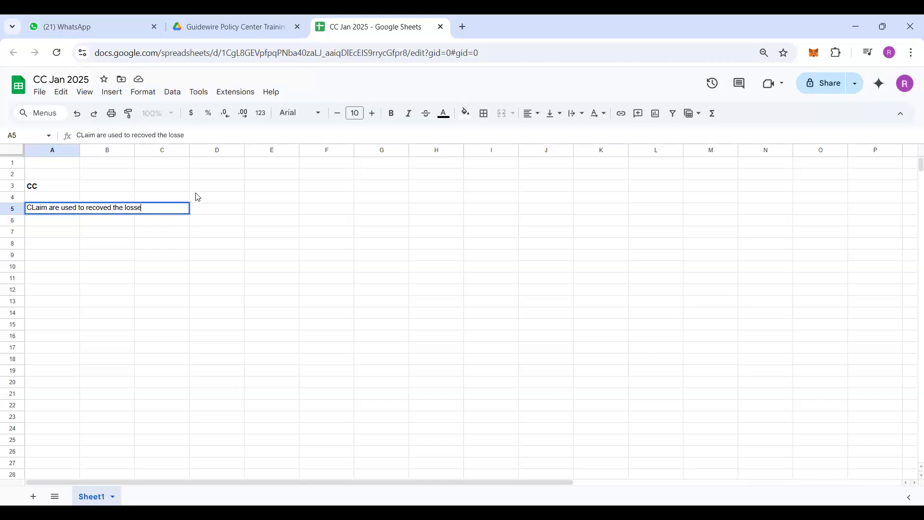
pyautogui.write('s on any objects')
pyautogui.click(182, 209)
pyautogui.click(113, 212)
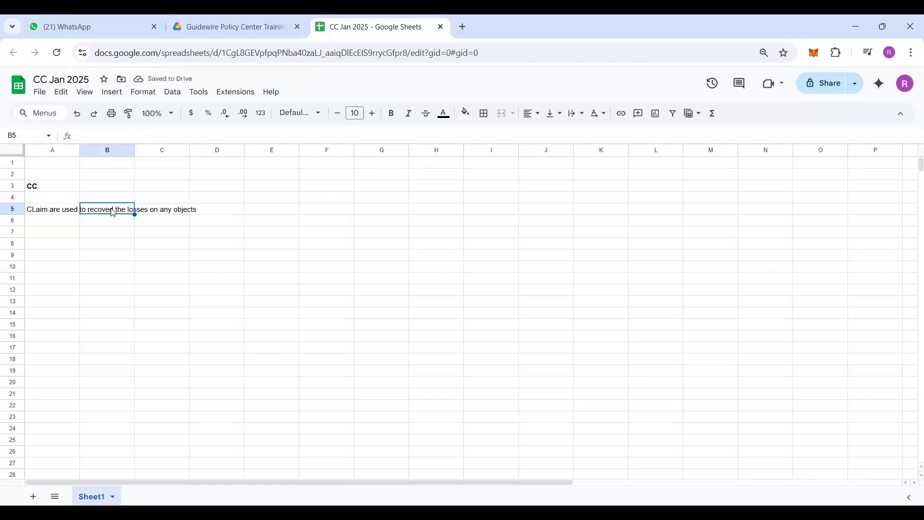
pyautogui.click(42, 212)
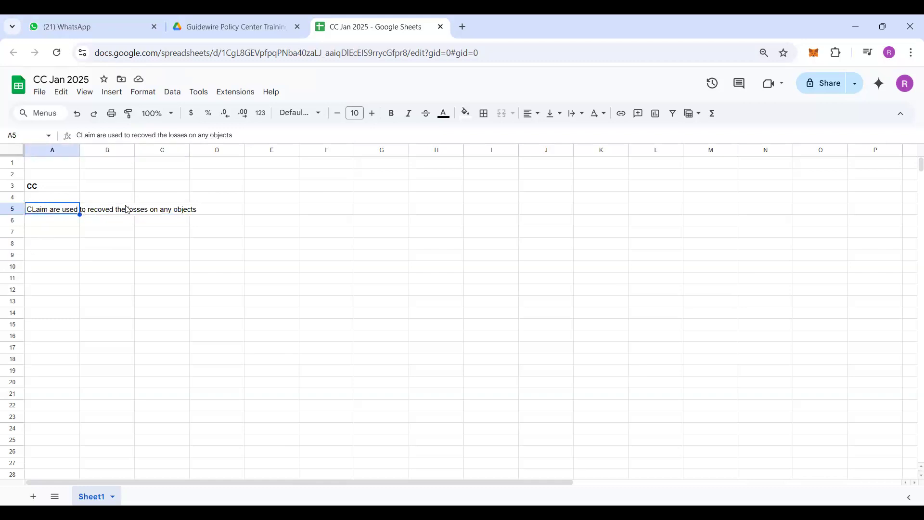
# Correct the typo 'recoved' to 'recover' in cell A5
pyautogui.click(156, 136)
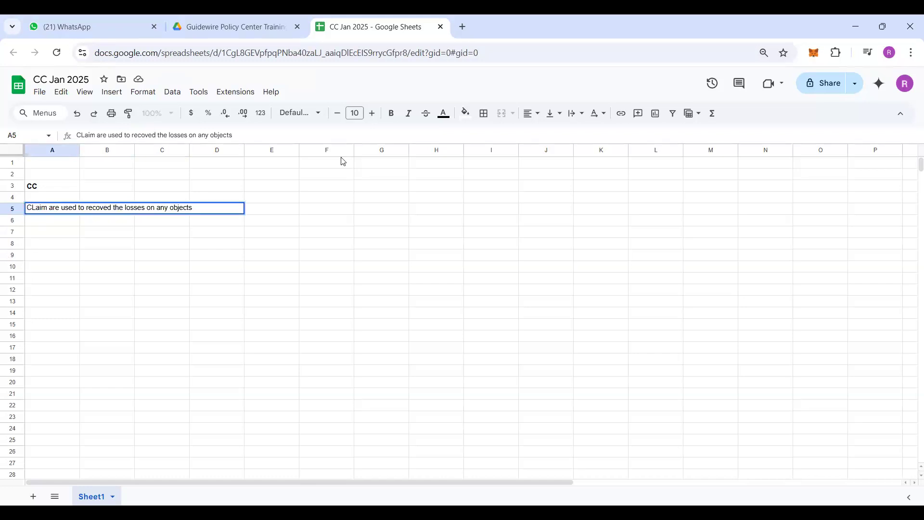
pyautogui.press('BackSpace')
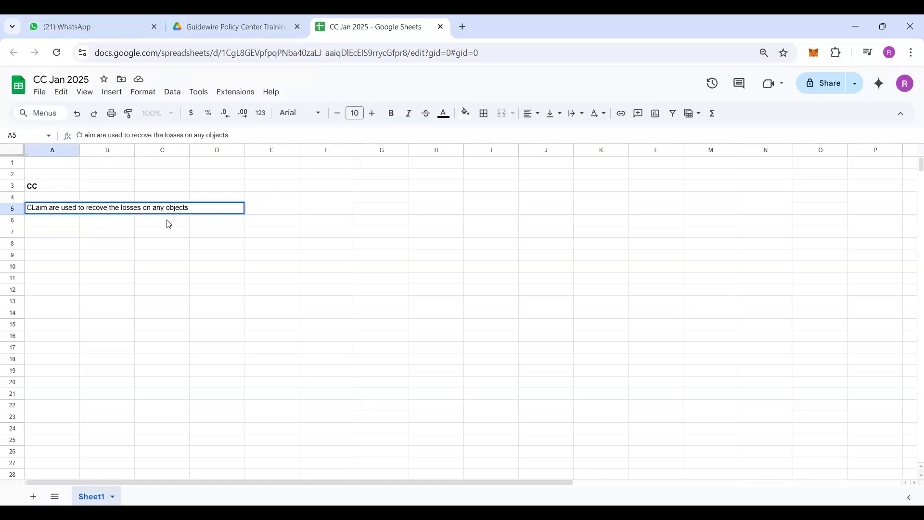
pyautogui.write('r')
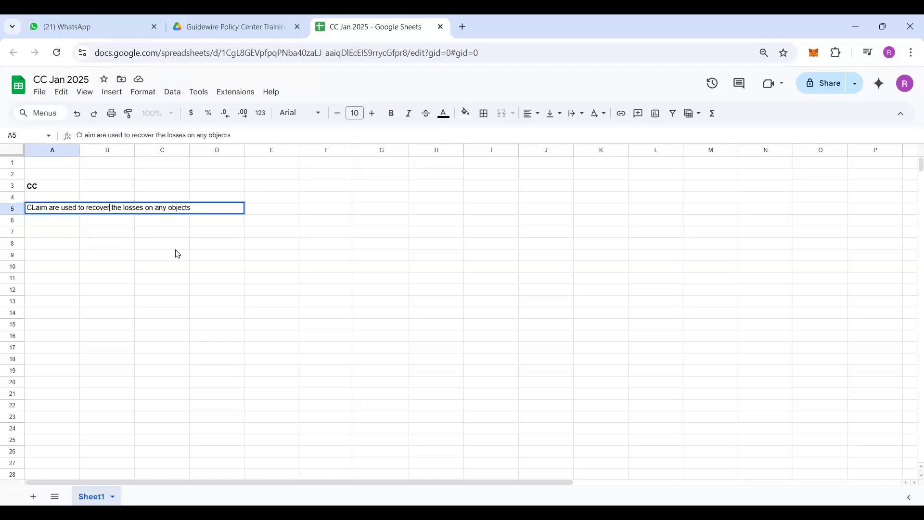
# Add a bold Objects heading in A7 and Covered Objects in B7
pyautogui.press('Return')
pyautogui.press('Return')
pyautogui.write('Objects')
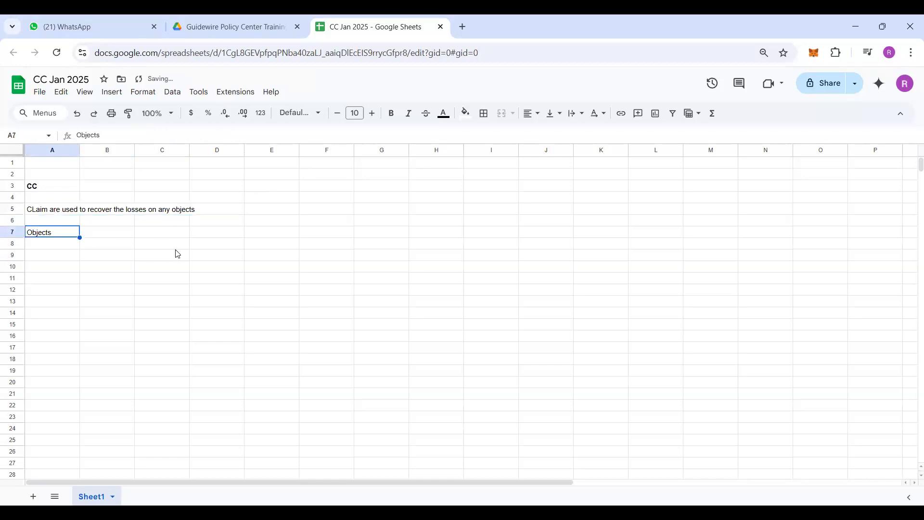
pyautogui.click(41, 239)
pyautogui.hotkey('ctrl', 'b')
pyautogui.press('Down')
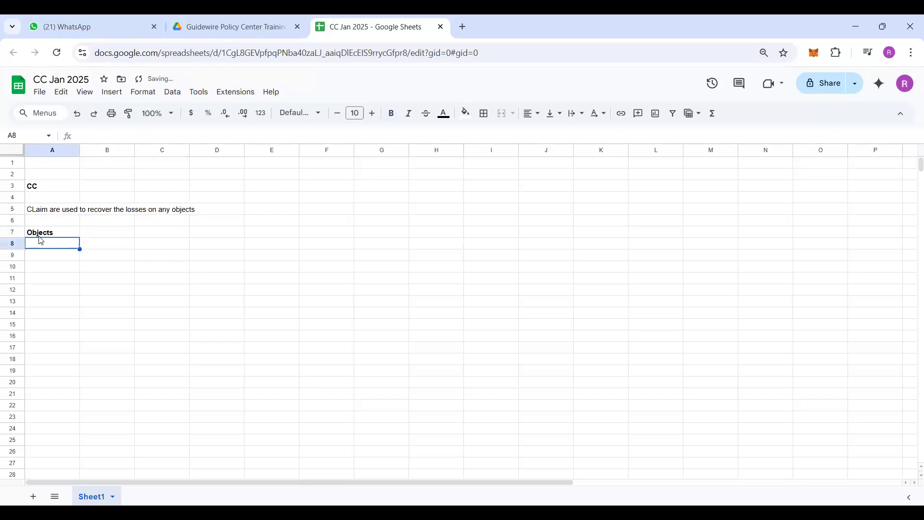
pyautogui.press('Up')
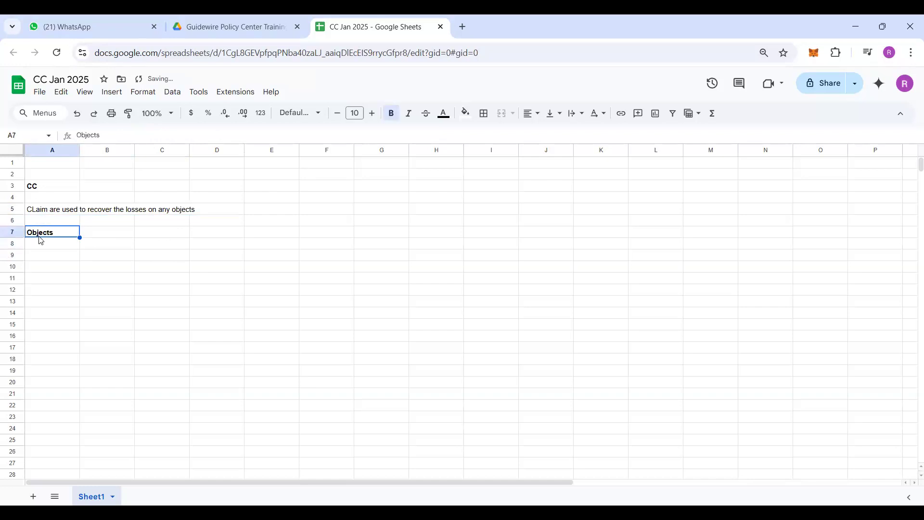
pyautogui.press('Right')
pyautogui.write('Co')
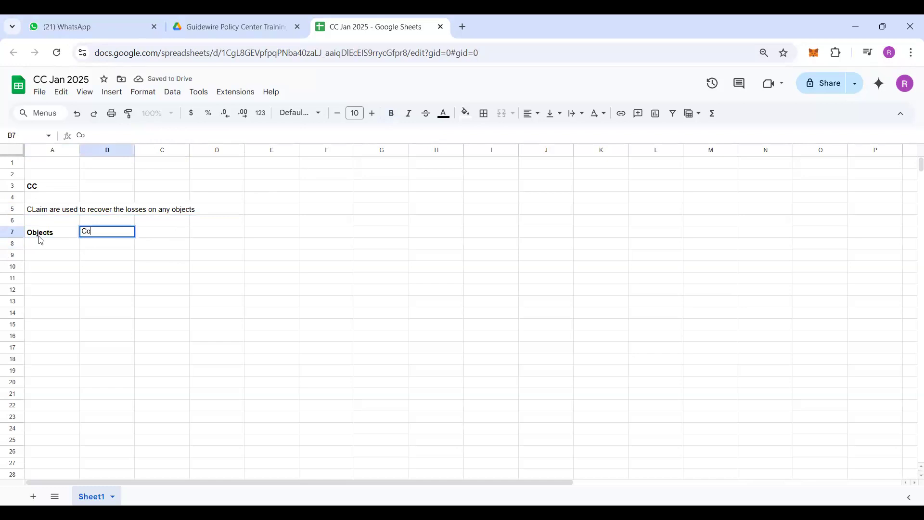
pyautogui.write('vered Objects')
pyautogui.press('Return')
# Enter PA in A9 with Driver and Vehicles listed in B9 and B10
pyautogui.press('Down')
pyautogui.press('Left')
pyautogui.write('PA')
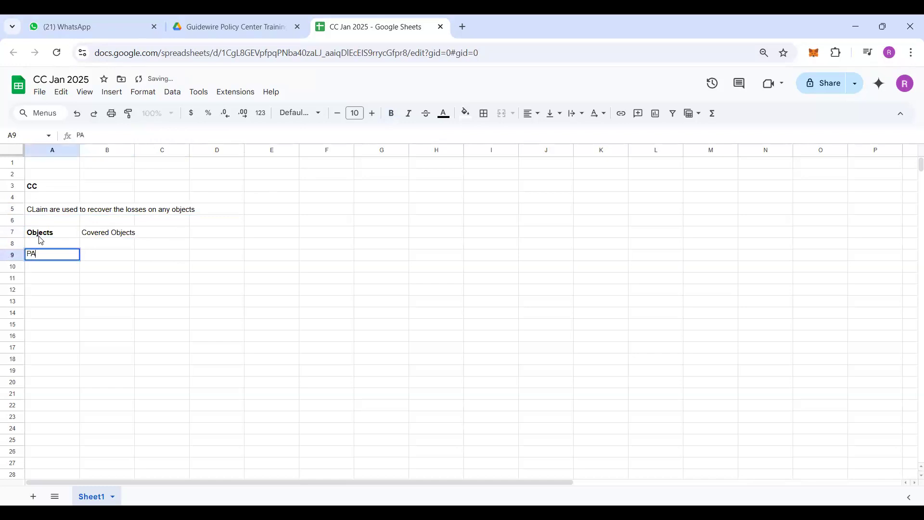
pyautogui.press('Tab')
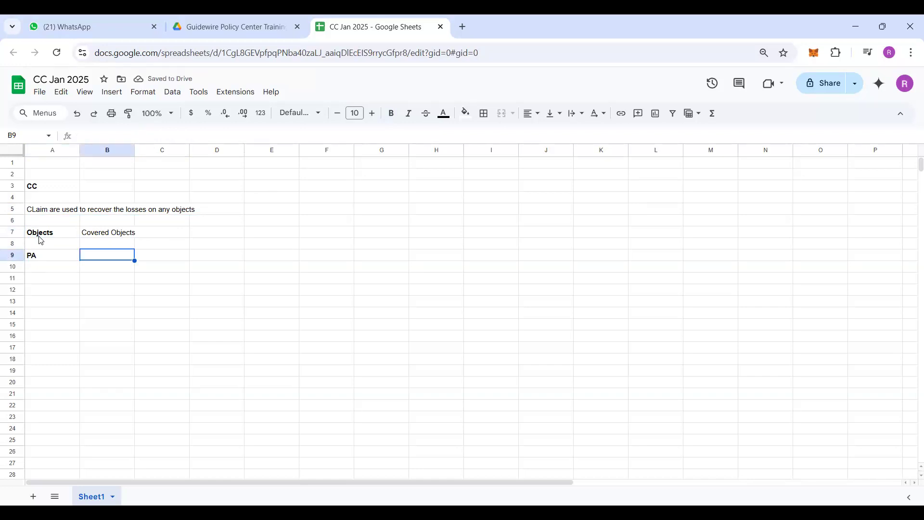
pyautogui.write('Driver')
pyautogui.press('Return')
pyautogui.write('Veh')
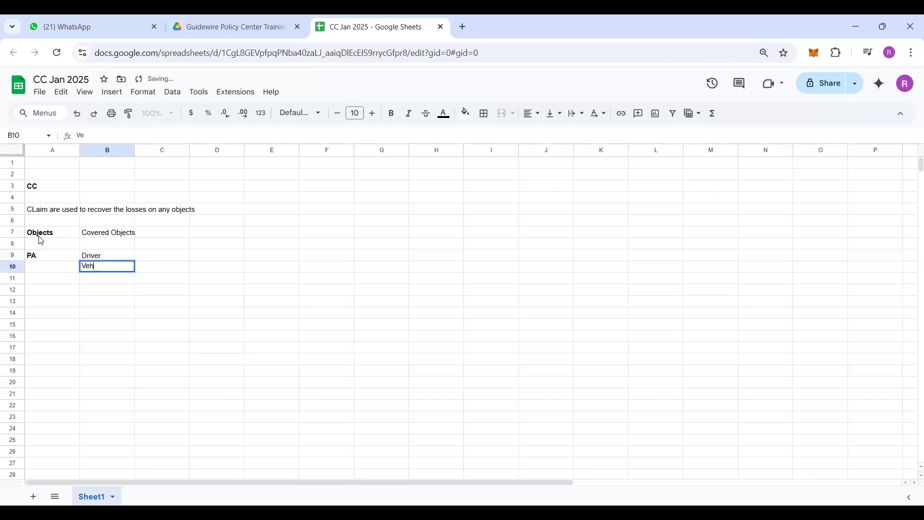
pyautogui.write('icles')
pyautogui.press('Return')
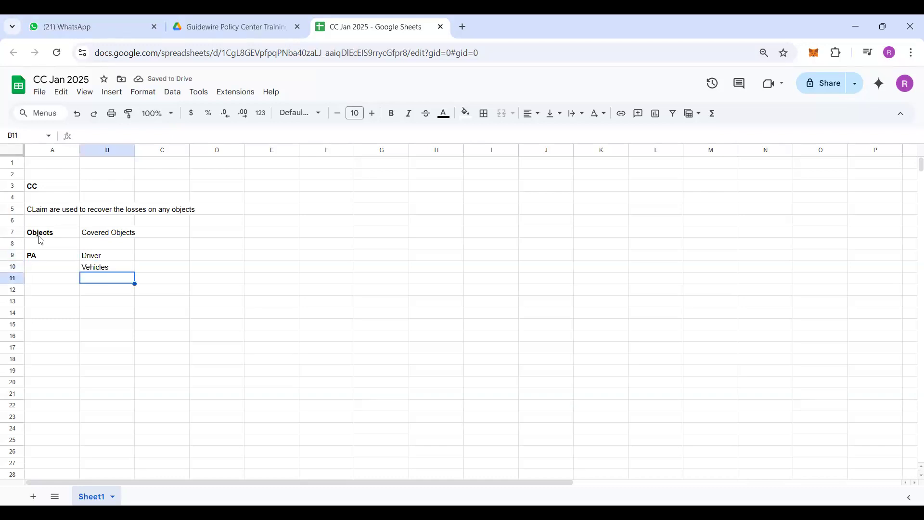
pyautogui.press('Up')
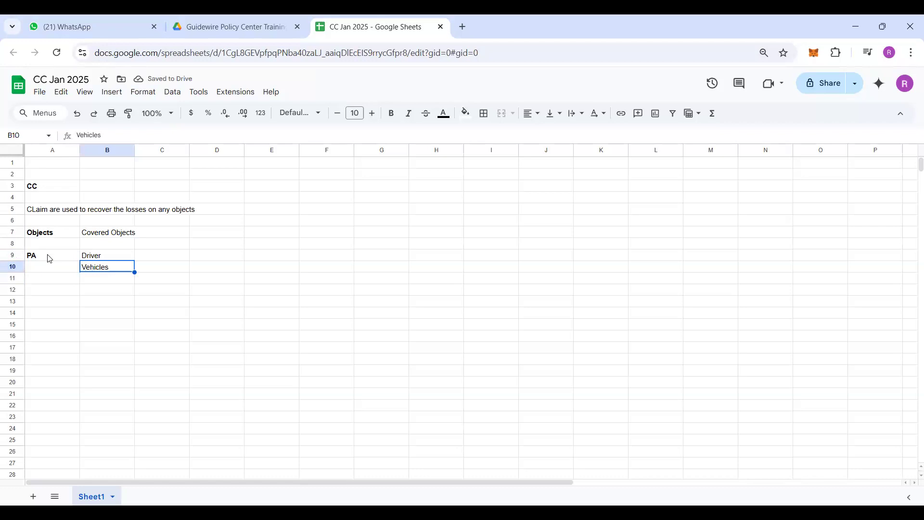
# Enter HO in A12 with Property beside it in B12
pyautogui.click(46, 257)
pyautogui.click(42, 291)
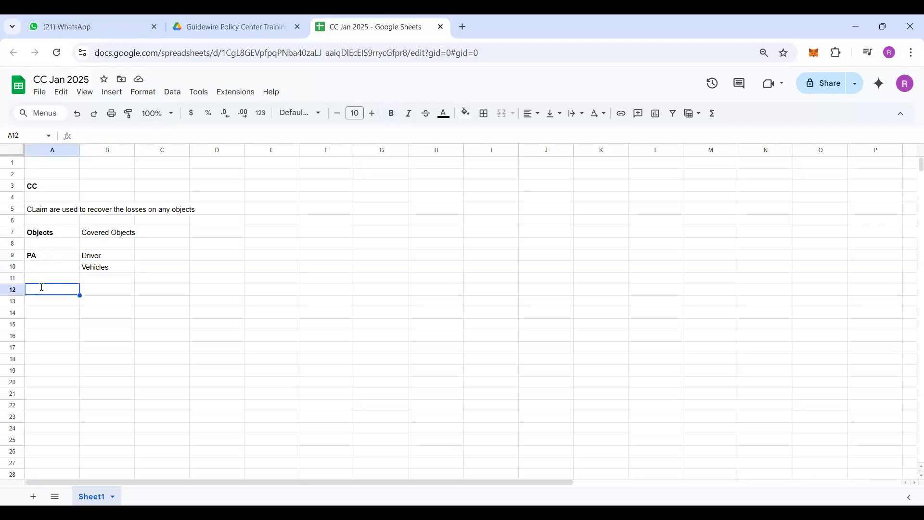
pyautogui.write('HO')
pyautogui.press('Tab')
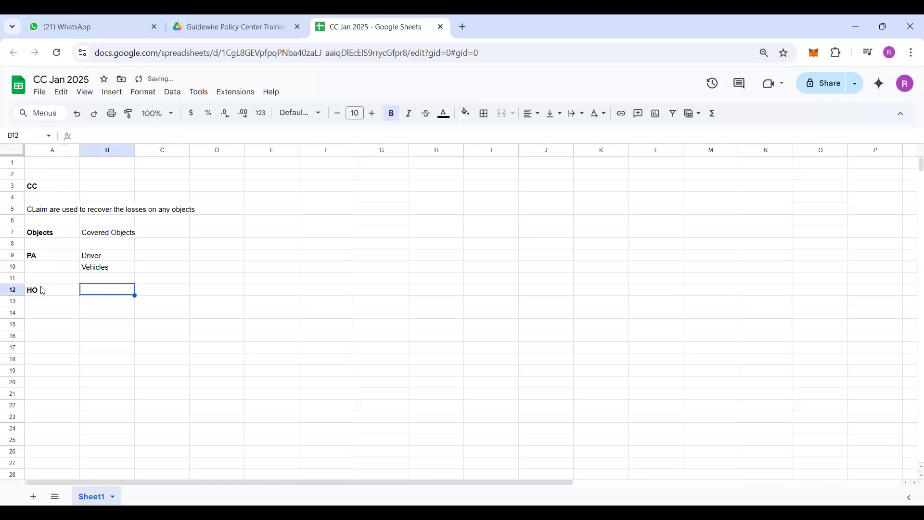
pyautogui.write('Property')
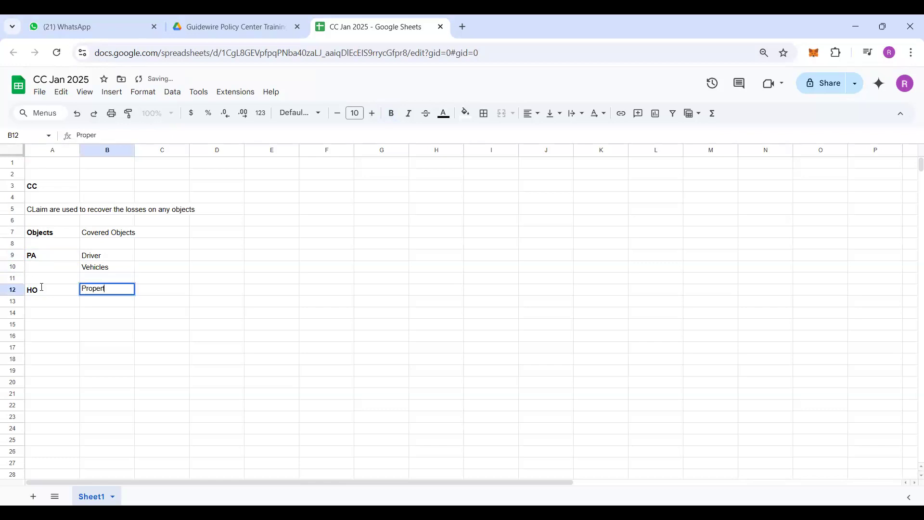
pyautogui.click(104, 257)
pyautogui.keyDown('shift'); pyautogui.click(104, 293); pyautogui.keyUp('shift')
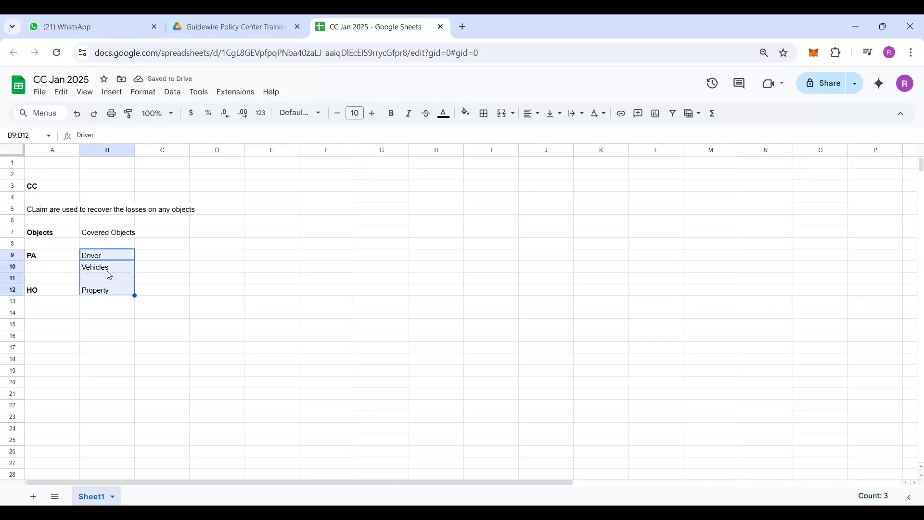
# Add bold Losses and Coverages headings in cells D7 and D8
pyautogui.moveTo(104, 255); pyautogui.dragTo(103, 291)
pyautogui.click(221, 235)
pyautogui.write('Los')
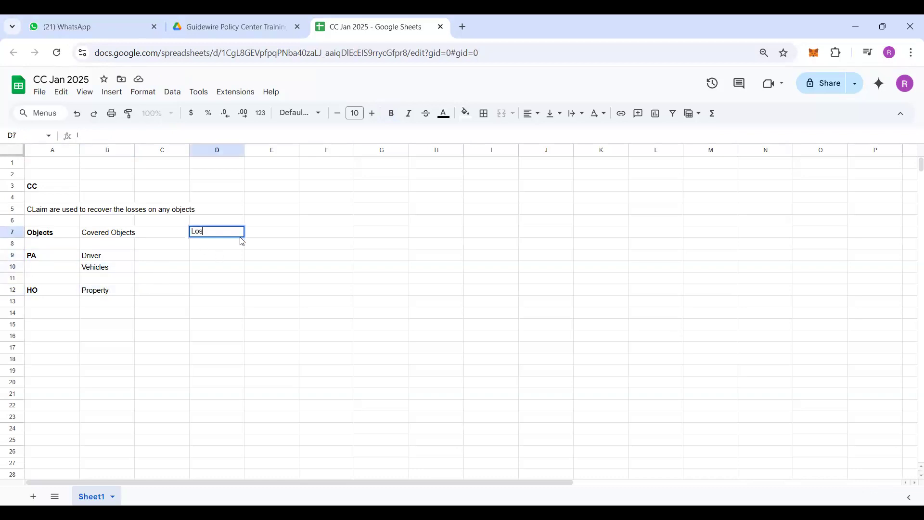
pyautogui.write('s')
pyautogui.write('es')
pyautogui.hotkey('ctrl', 'b')
pyautogui.press('Return')
pyautogui.write('C')
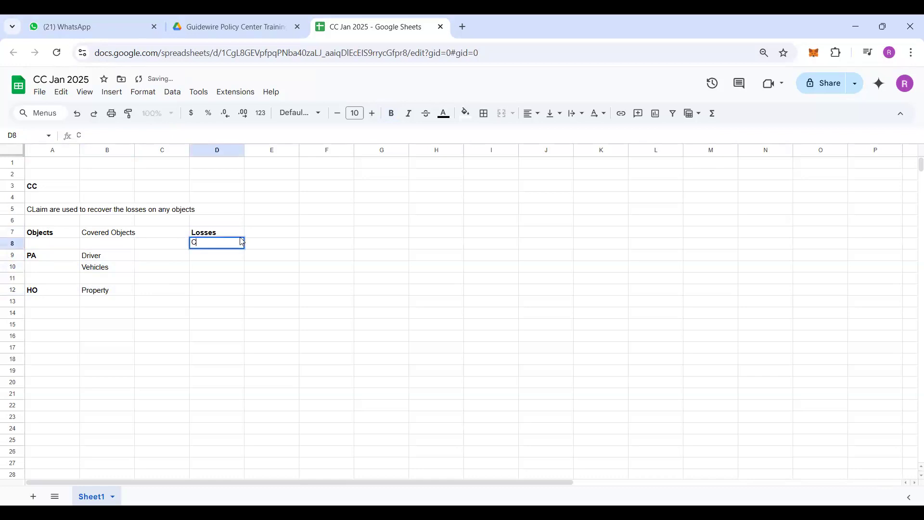
pyautogui.write('overages')
pyautogui.press('Return')
pyautogui.click(242, 241)
pyautogui.hotkey('ctrl', 'b')
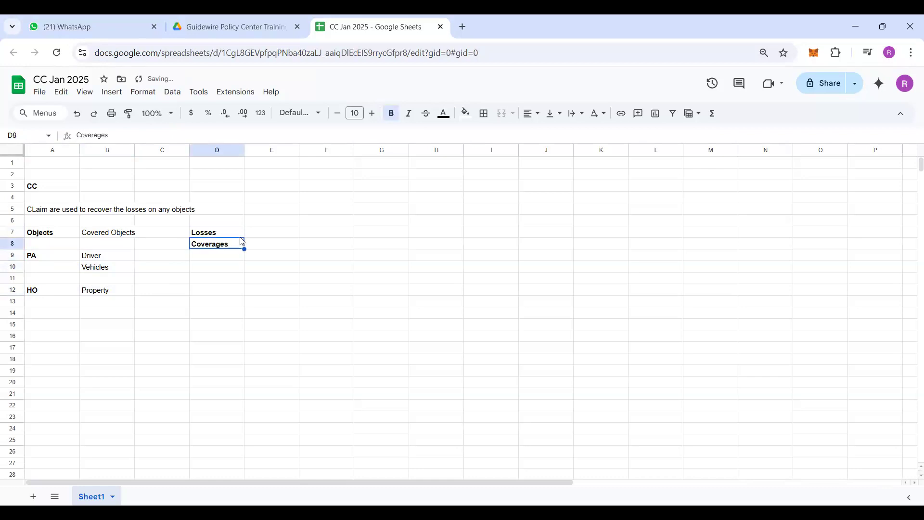
# Enter EQ in cell D12 beside Property
pyautogui.moveTo(34, 291); pyautogui.dragTo(185, 291)
pyautogui.click(223, 288)
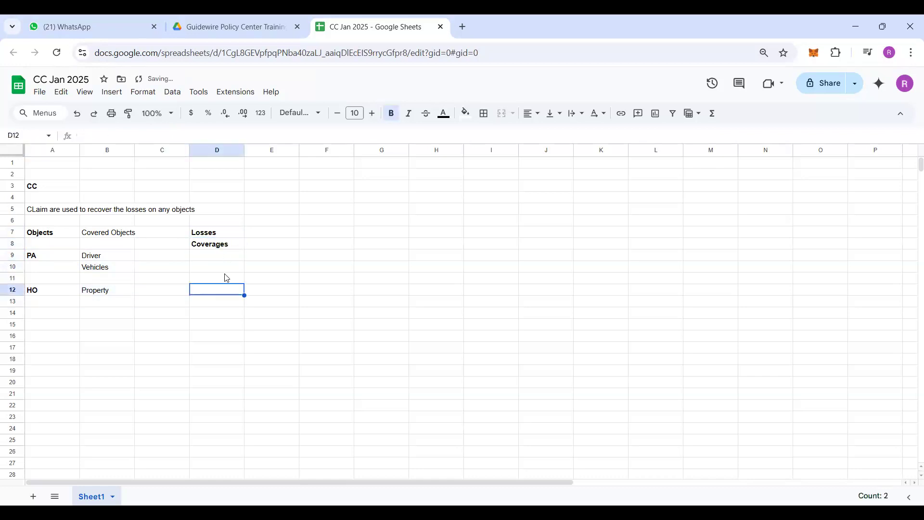
pyautogui.write('EQ')
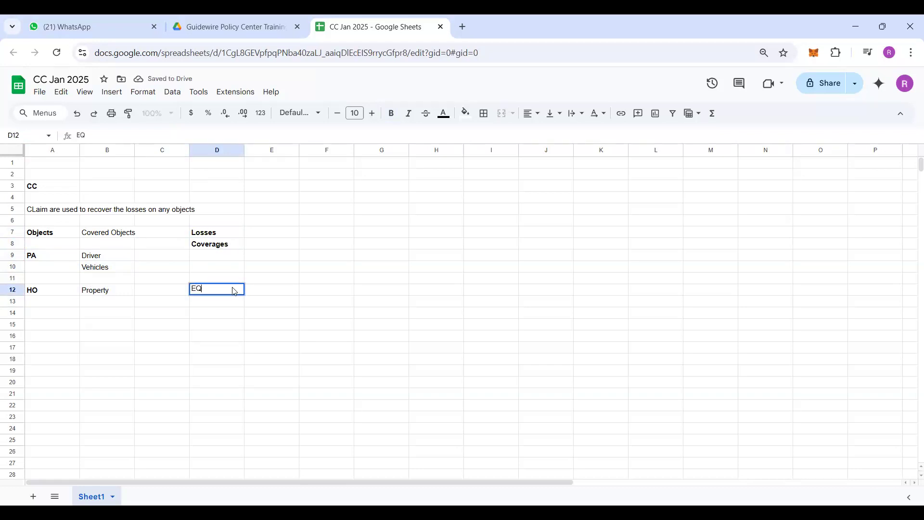
pyautogui.hotkey('ctrl', 'Return')
pyautogui.click(307, 236)
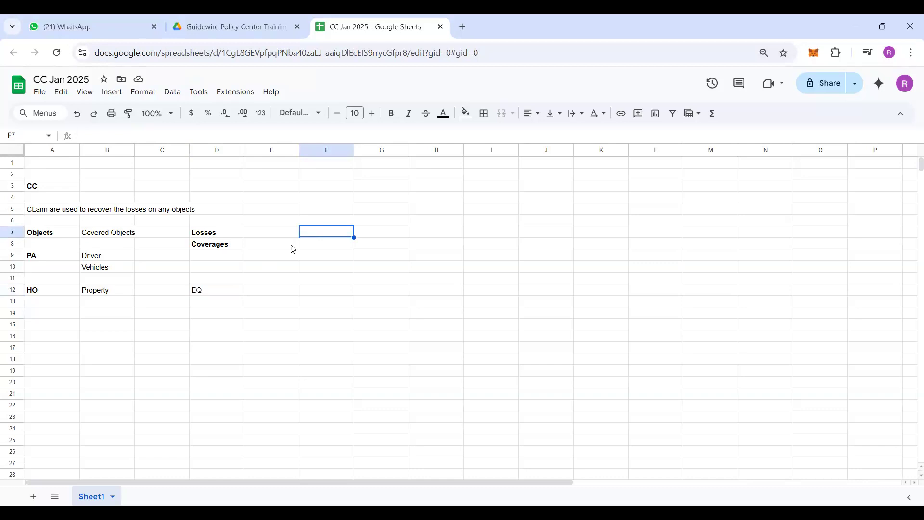
pyautogui.moveTo(206, 233); pyautogui.dragTo(205, 301)
pyautogui.click(218, 278)
pyautogui.moveTo(217, 232); pyautogui.dragTo(218, 295)
pyautogui.moveTo(78, 293); pyautogui.dragTo(205, 295)
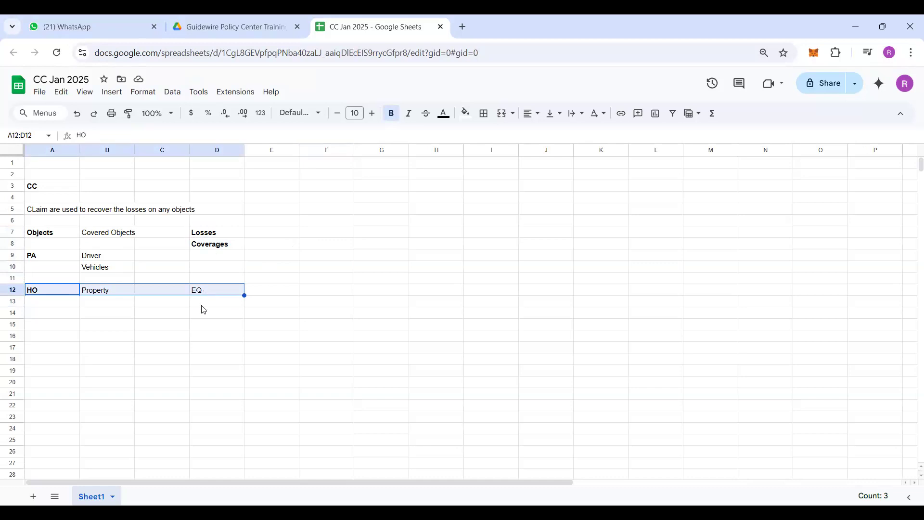
pyautogui.click(202, 294)
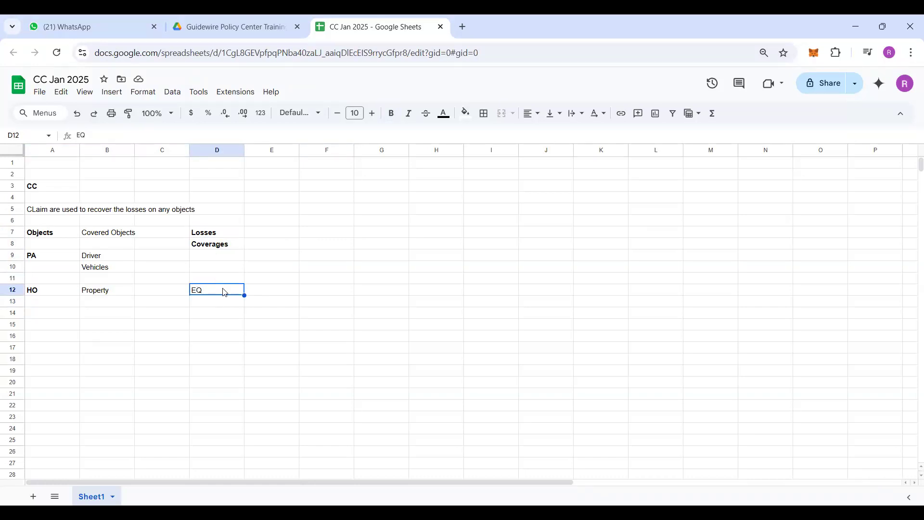
pyautogui.click(218, 313)
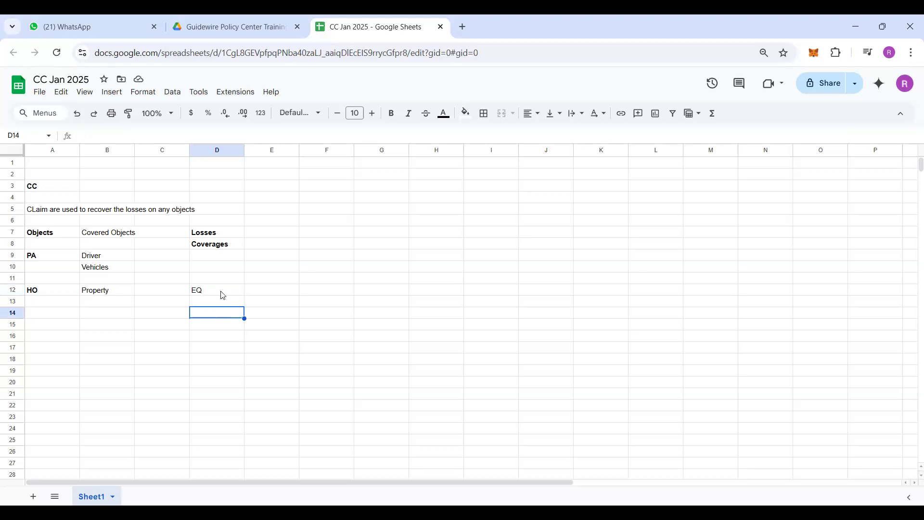
pyautogui.click(217, 293)
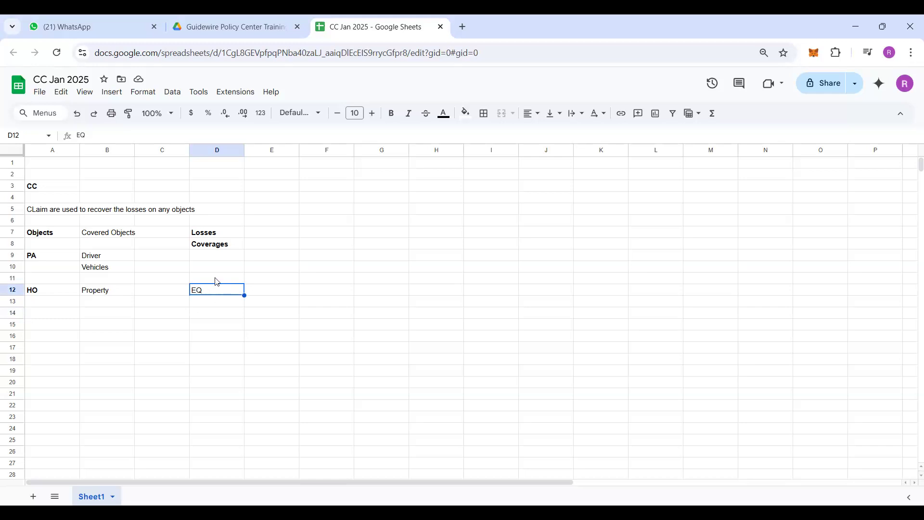
pyautogui.moveTo(211, 234); pyautogui.dragTo(206, 289)
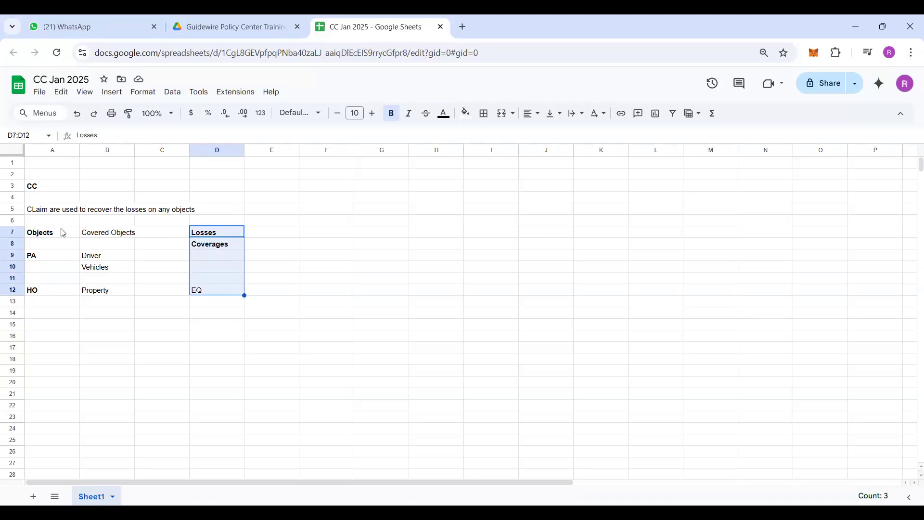
pyautogui.click(61, 213)
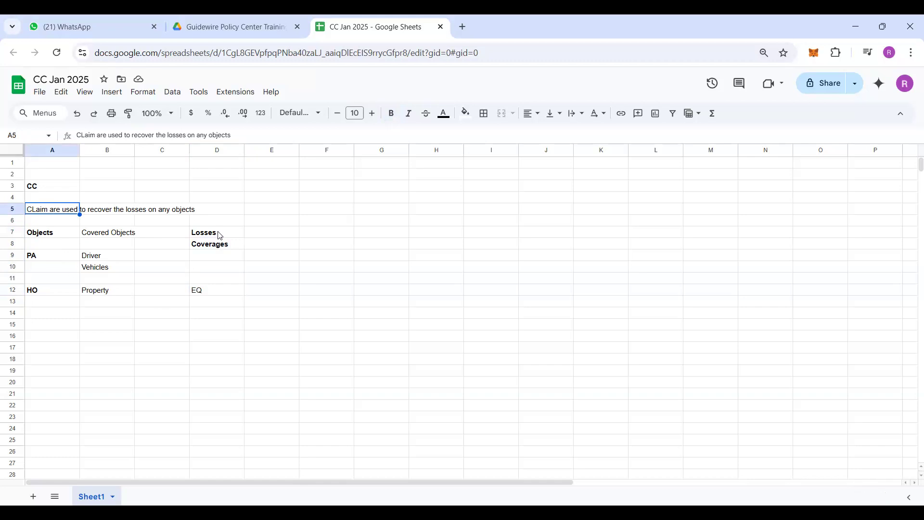
pyautogui.moveTo(220, 234); pyautogui.dragTo(222, 293)
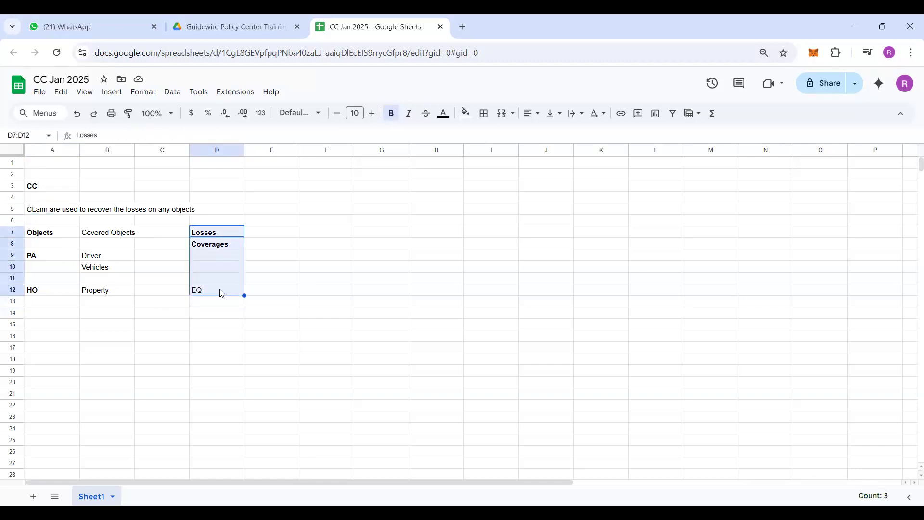
pyautogui.click(281, 248)
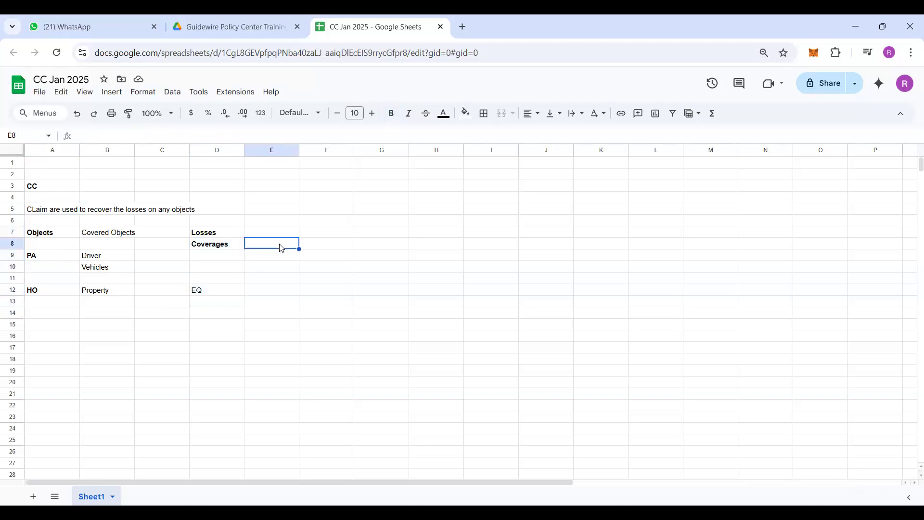
pyautogui.click(216, 293)
pyautogui.click(219, 308)
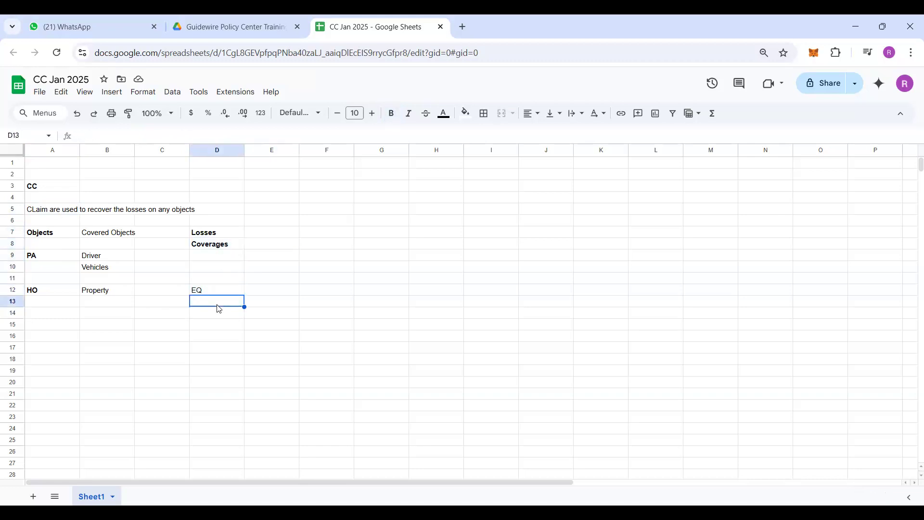
# Type Fire, list Coll, COMP and RENTA in E9:E11, then select D7:E14
pyautogui.write('Fire Accide')
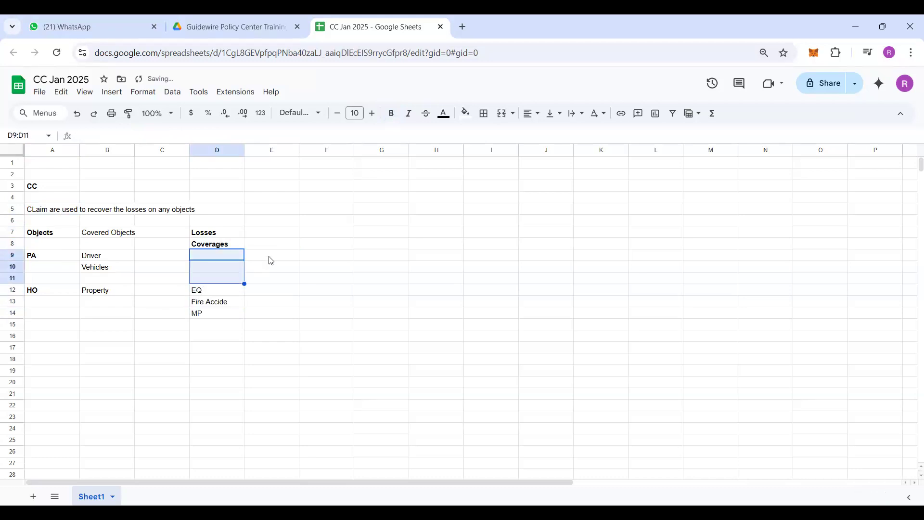
pyautogui.click(270, 257)
pyautogui.write('C')
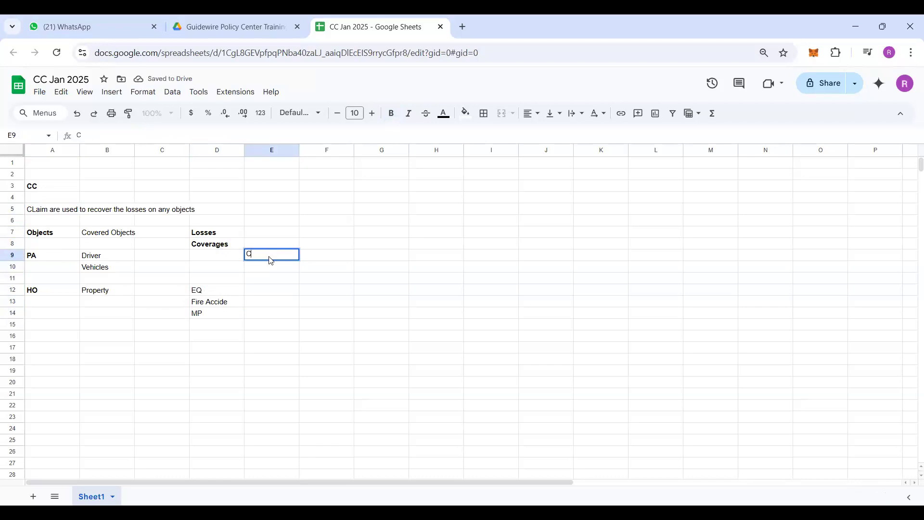
pyautogui.write('oll')
pyautogui.press('Return')
pyautogui.write('COMP')
pyautogui.press('Return')
pyautogui.write('RENTA')
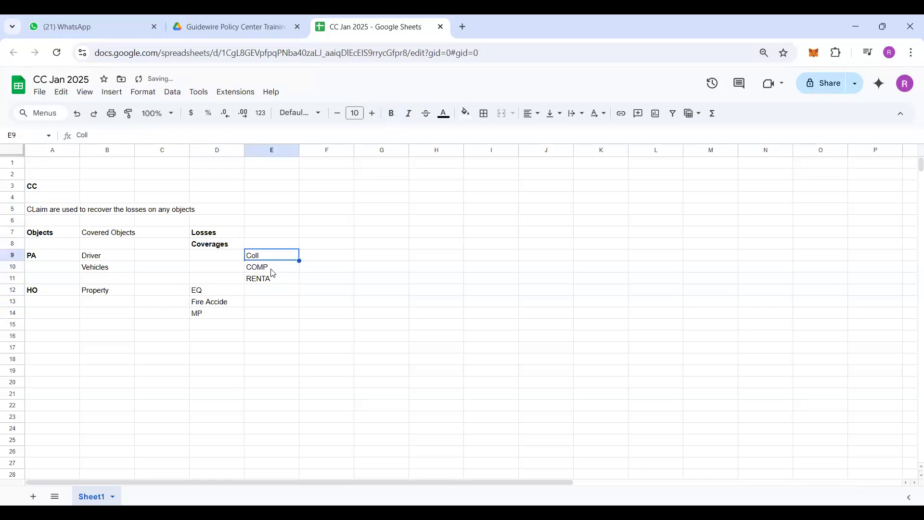
pyautogui.moveTo(270, 256); pyautogui.dragTo(270, 267)
pyautogui.moveTo(218, 235); pyautogui.dragTo(264, 315)
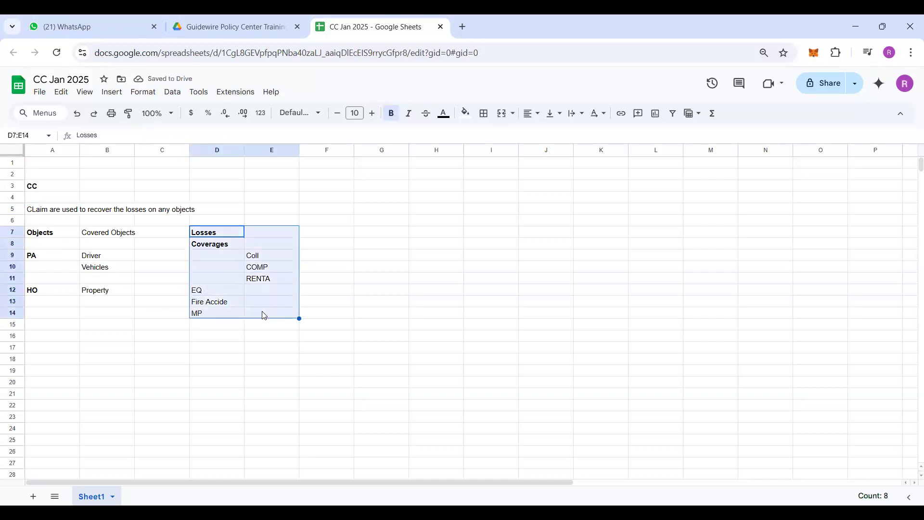
pyautogui.keyDown('shift'); pyautogui.click(225, 303); pyautogui.keyUp('shift')
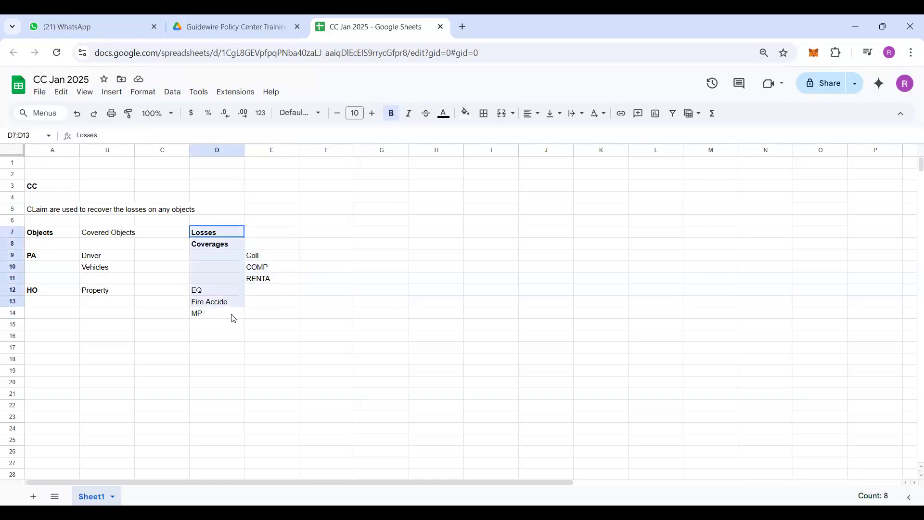
pyautogui.keyDown('shift'); pyautogui.click(254, 313); pyautogui.keyUp('shift')
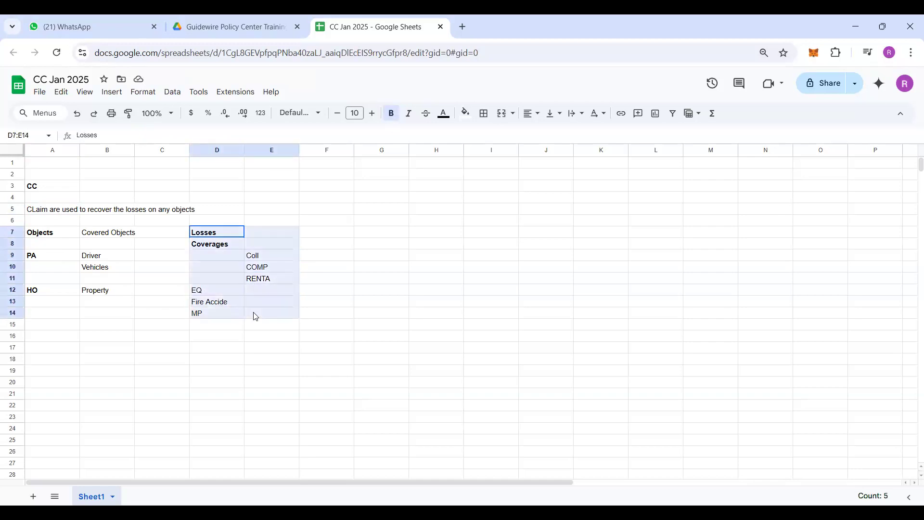
pyautogui.keyDown('ctrl'); pyautogui.click(32, 186); pyautogui.keyUp('ctrl')
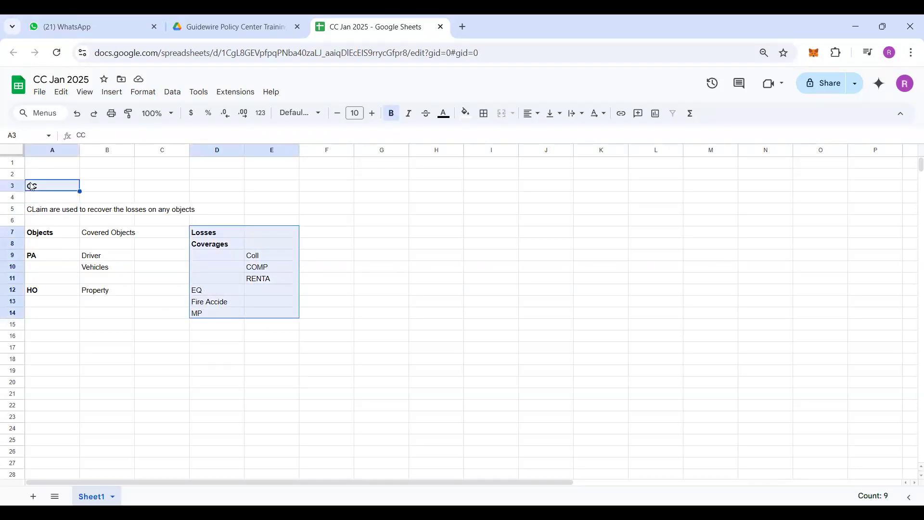
pyautogui.click(214, 233)
pyautogui.keyDown('shift'); pyautogui.click(279, 314); pyautogui.keyUp('shift')
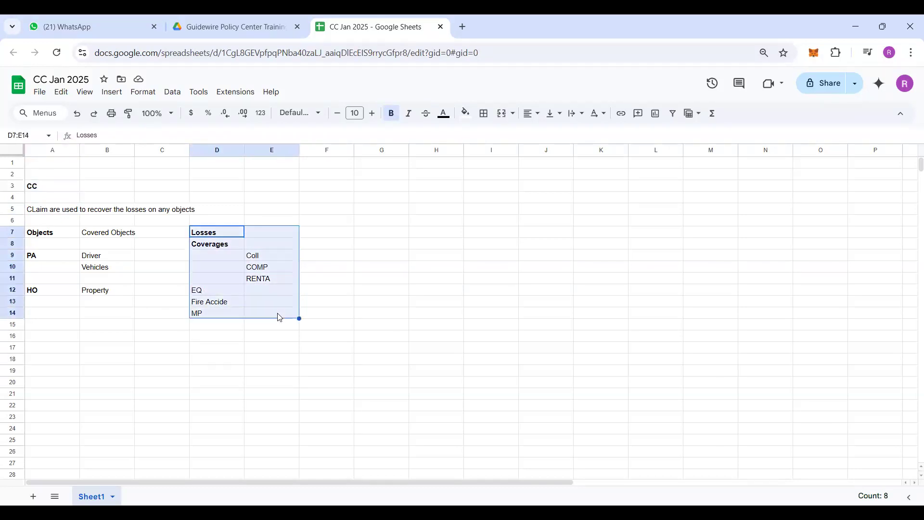
pyautogui.moveTo(50, 188); pyautogui.dragTo(175, 214)
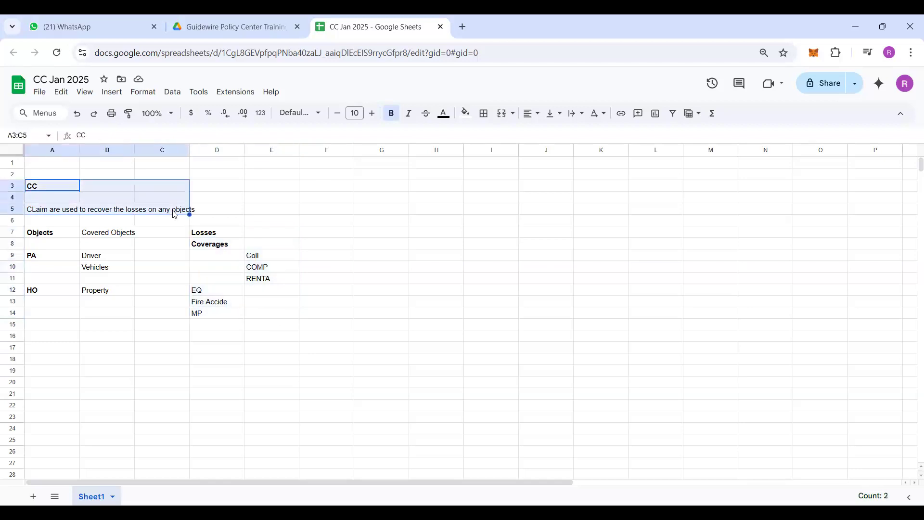
pyautogui.click(108, 279)
pyautogui.moveTo(215, 233); pyautogui.dragTo(227, 304)
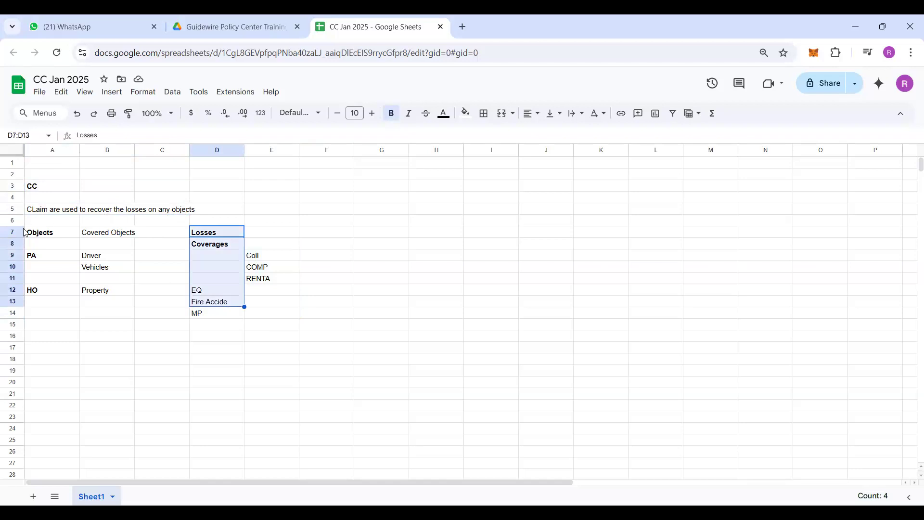
pyautogui.click(46, 233)
pyautogui.keyDown('shift'); pyautogui.click(121, 303); pyautogui.keyUp('shift')
pyautogui.moveTo(66, 235); pyautogui.dragTo(127, 317)
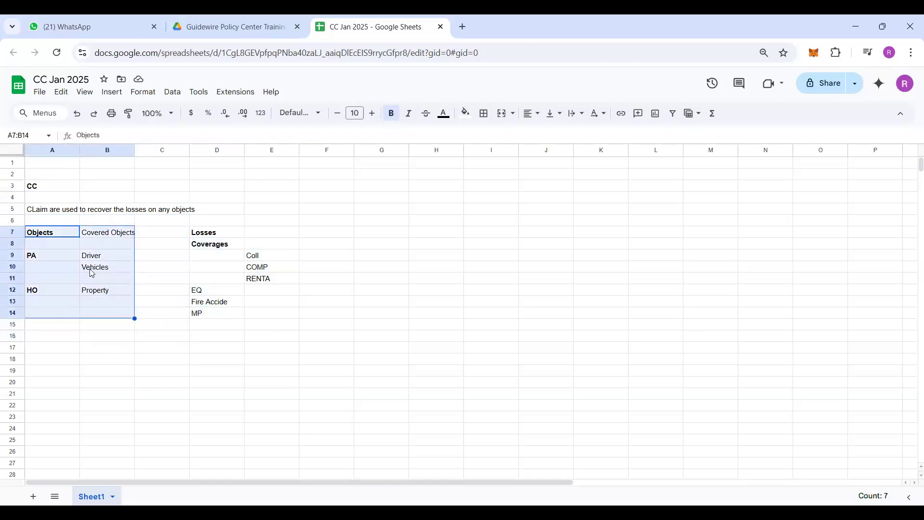
pyautogui.moveTo(53, 234); pyautogui.dragTo(108, 319)
pyautogui.moveTo(212, 233); pyautogui.dragTo(286, 320)
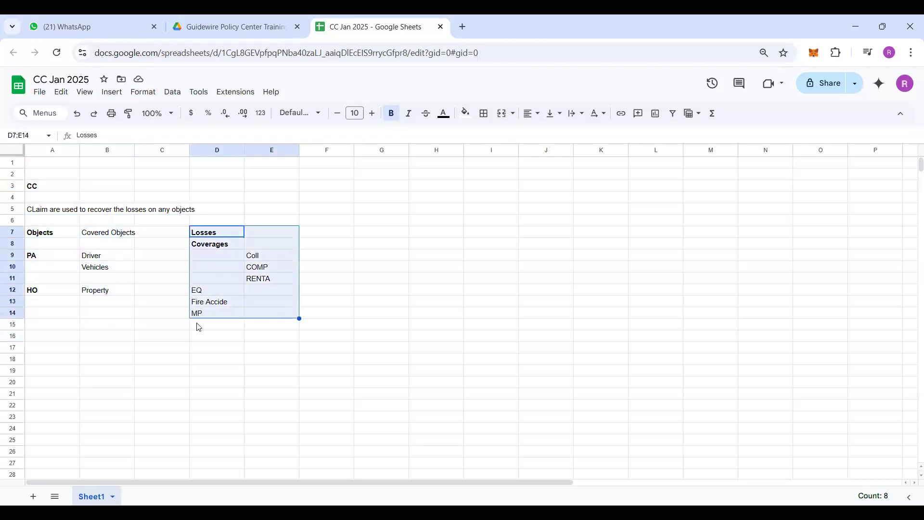
pyautogui.click(73, 350)
# Add the bold heading 'Roles in Claimcenter' in cell A17
pyautogui.write('Roles')
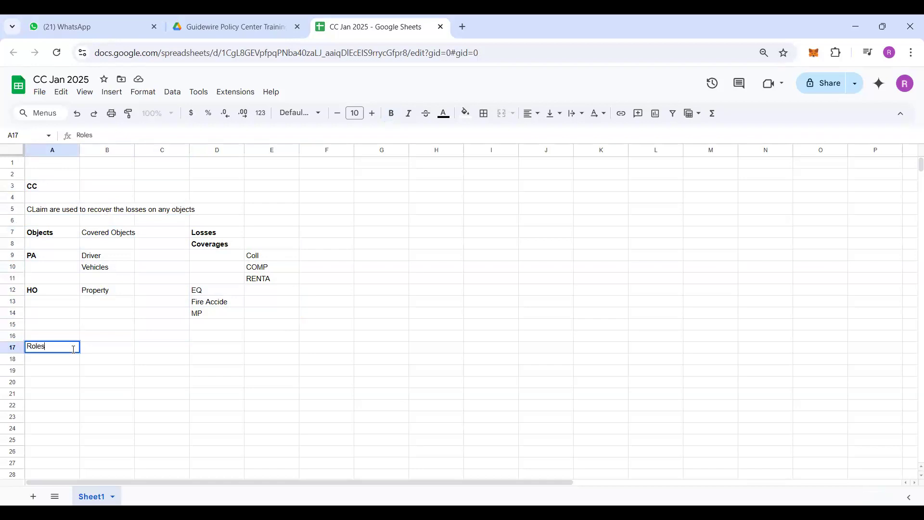
pyautogui.write(' in Claimcenter')
pyautogui.press('Return')
pyautogui.click(73, 350)
pyautogui.hotkey('ctrl', 'b')
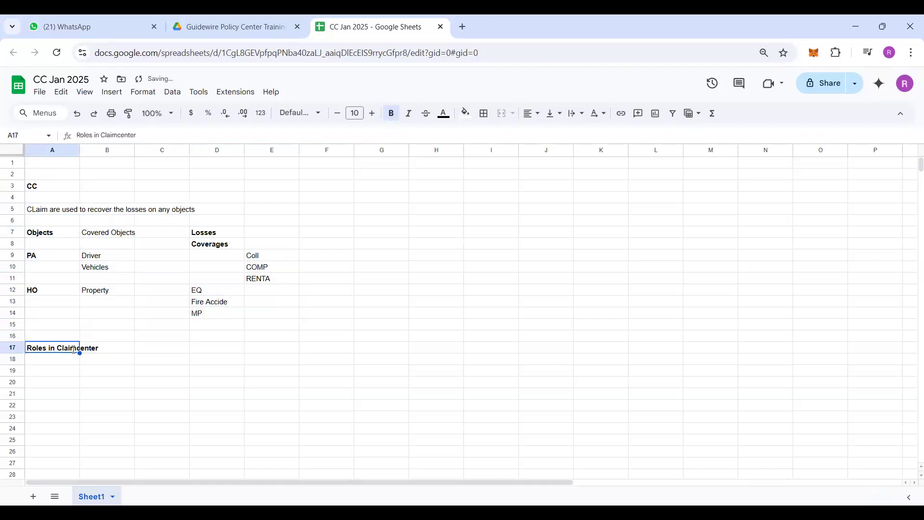
# List the roles Producer, UW, UW Super, UW manager and Auditor in G3:I5
pyautogui.click(399, 185)
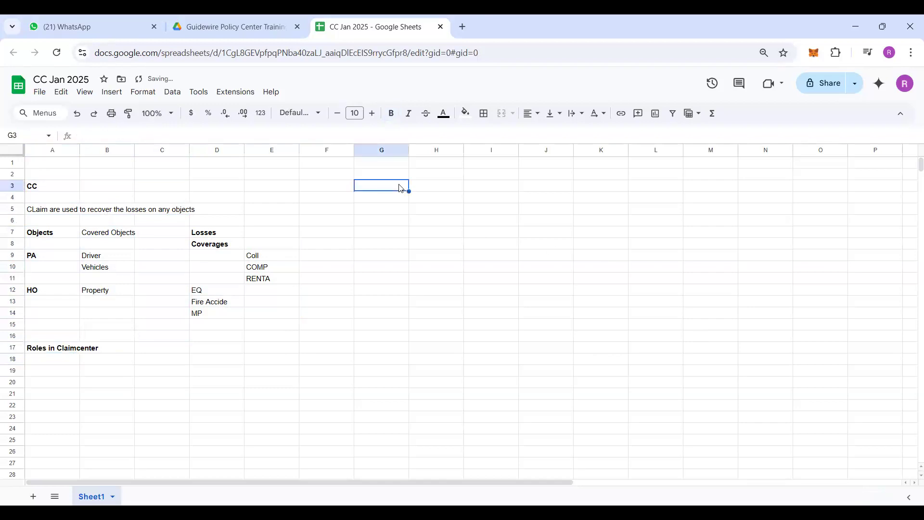
pyautogui.write('Prod')
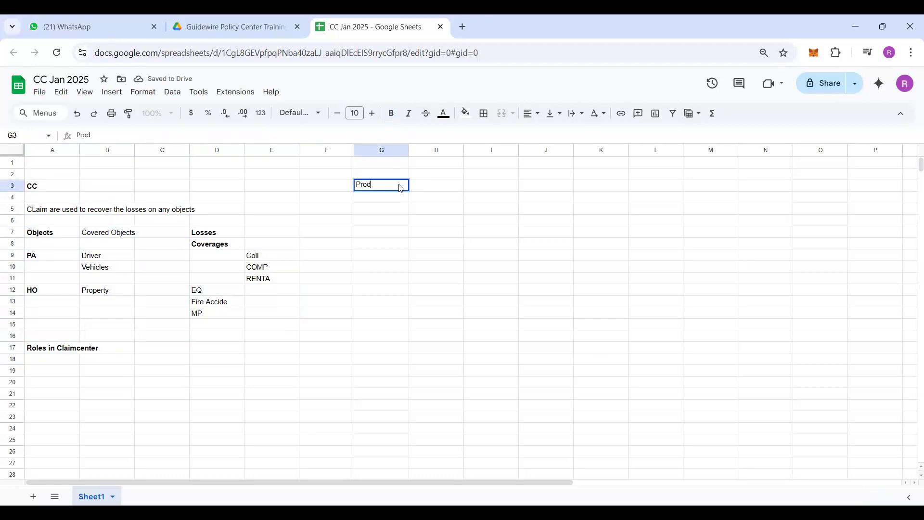
pyautogui.write('ucer')
pyautogui.press('Return')
pyautogui.write('UW')
pyautogui.press('Tab')
pyautogui.write('UW')
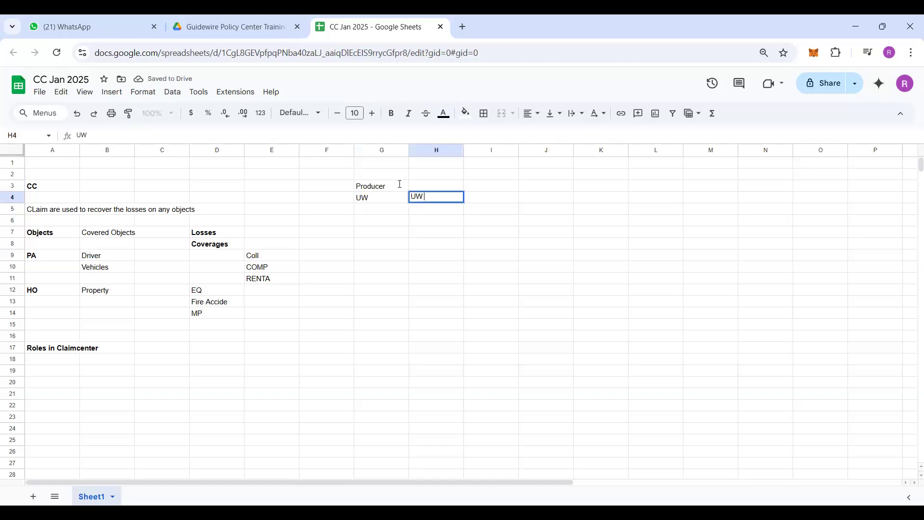
pyautogui.write(' Super')
pyautogui.press('Tab')
pyautogui.write('UQ Man')
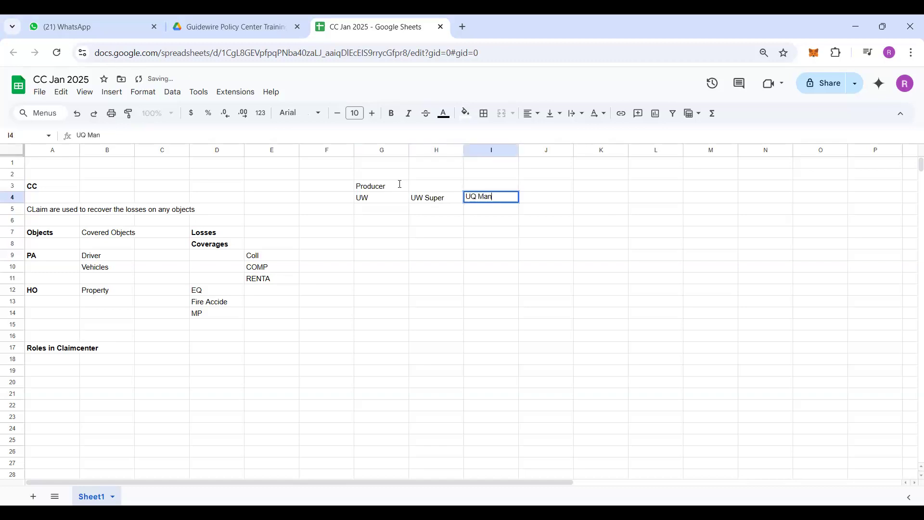
pyautogui.press('BackSpace')
pyautogui.press('BackSpace')
pyautogui.press('BackSpace')
pyautogui.press('BackSpace')
pyautogui.press('BackSpace')
pyautogui.write('W manager')
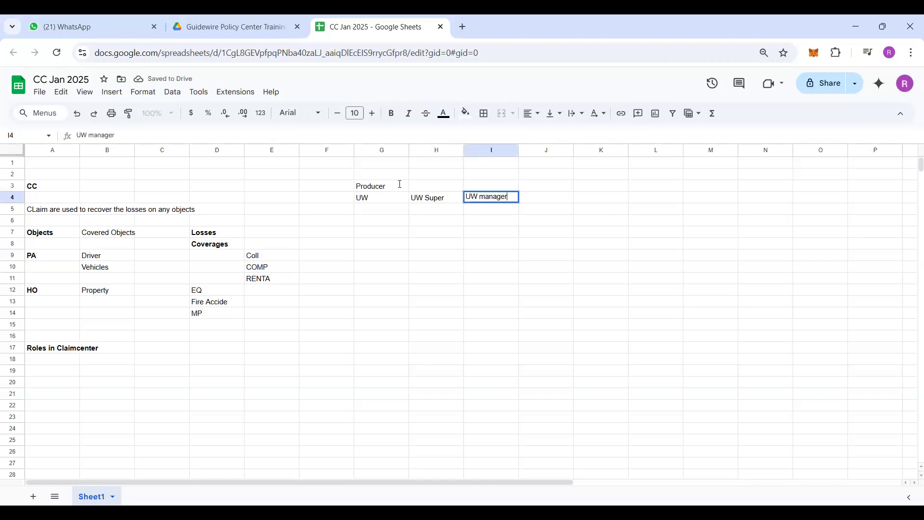
pyautogui.press('Return')
pyautogui.write('Au')
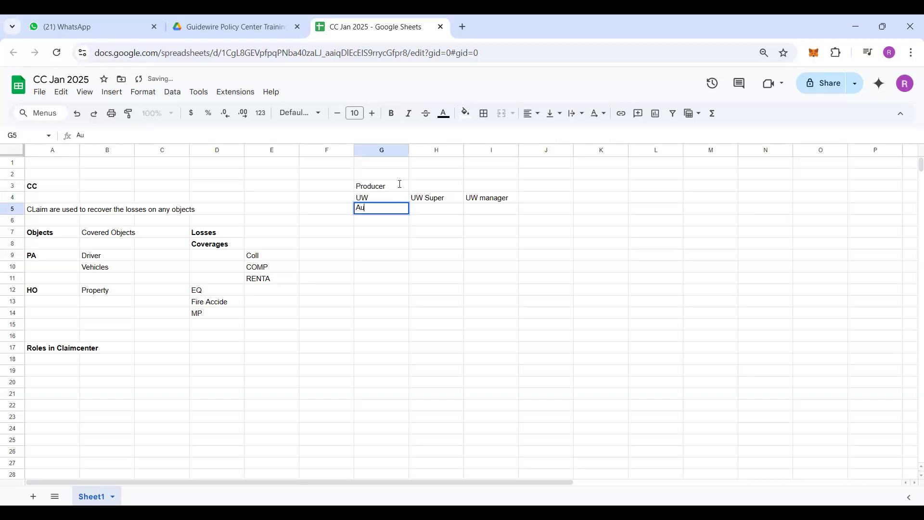
pyautogui.write('ditor')
# Select the G3:I5 block of role names
pyautogui.click(395, 183)
pyautogui.hotkey('shift', 'Down')
pyautogui.hotkey('shift', 'Down')
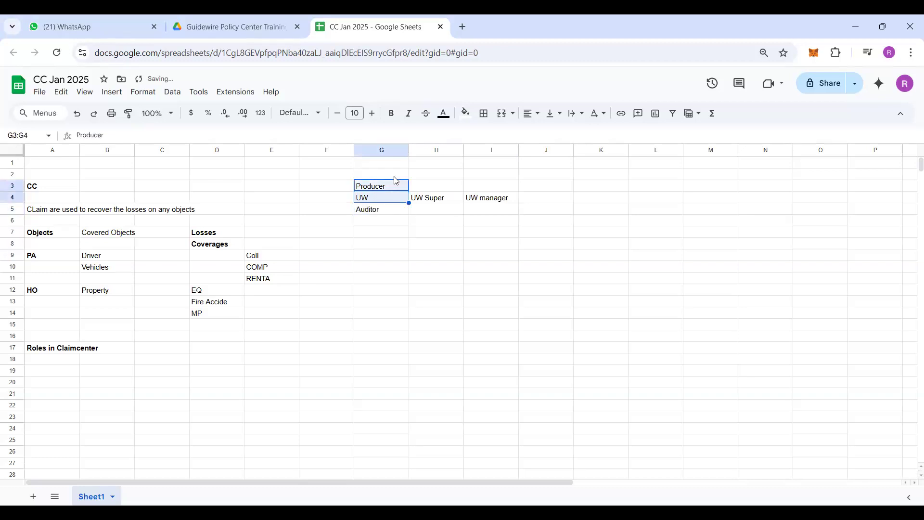
pyautogui.click(380, 244)
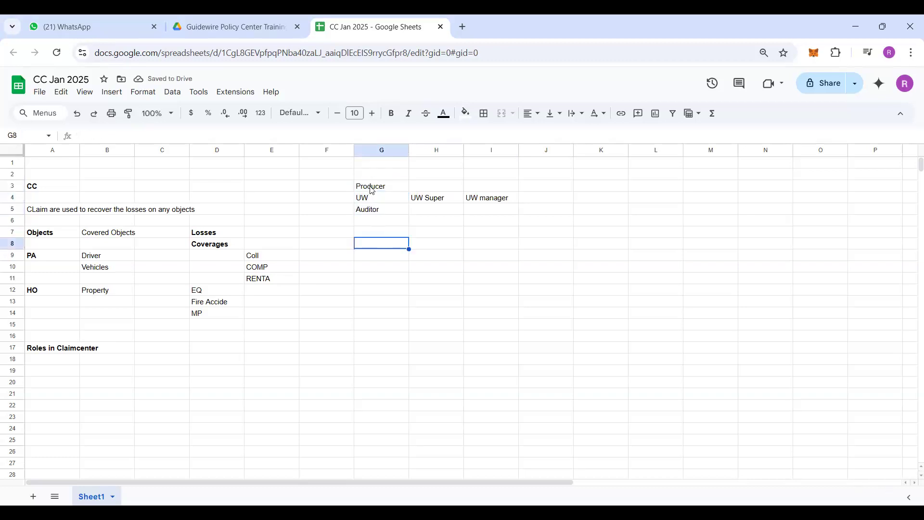
pyautogui.moveTo(370, 187); pyautogui.dragTo(494, 210)
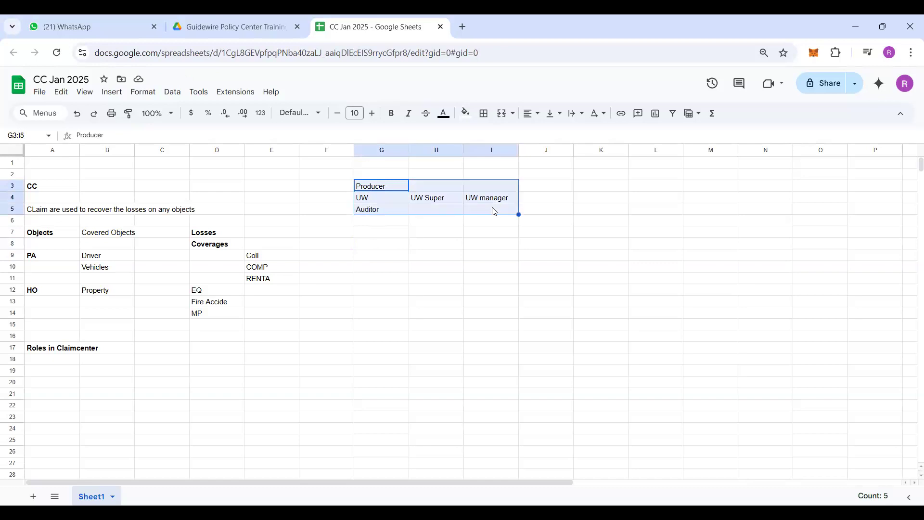
pyautogui.moveTo(405, 200); pyautogui.dragTo(499, 200)
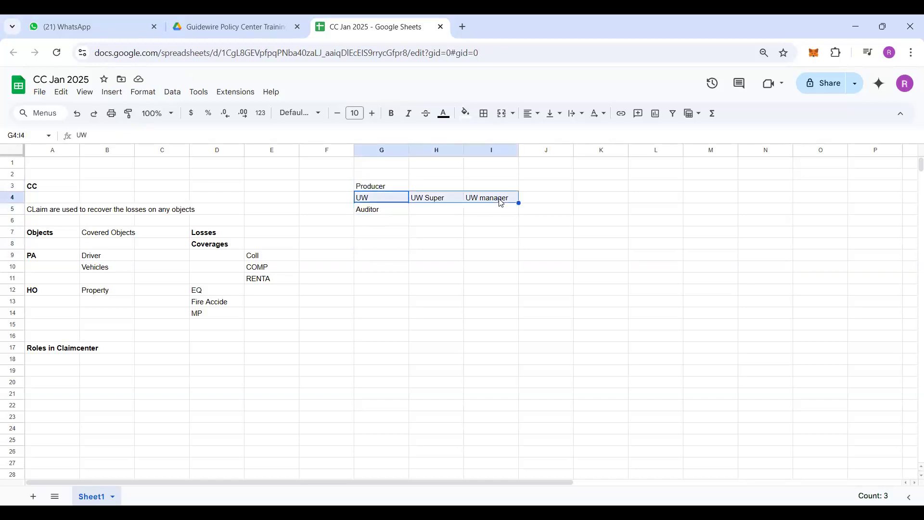
pyautogui.click(377, 209)
pyautogui.moveTo(374, 188); pyautogui.dragTo(492, 210)
# Enter WC/GL in cell J5 beside the roles
pyautogui.click(551, 209)
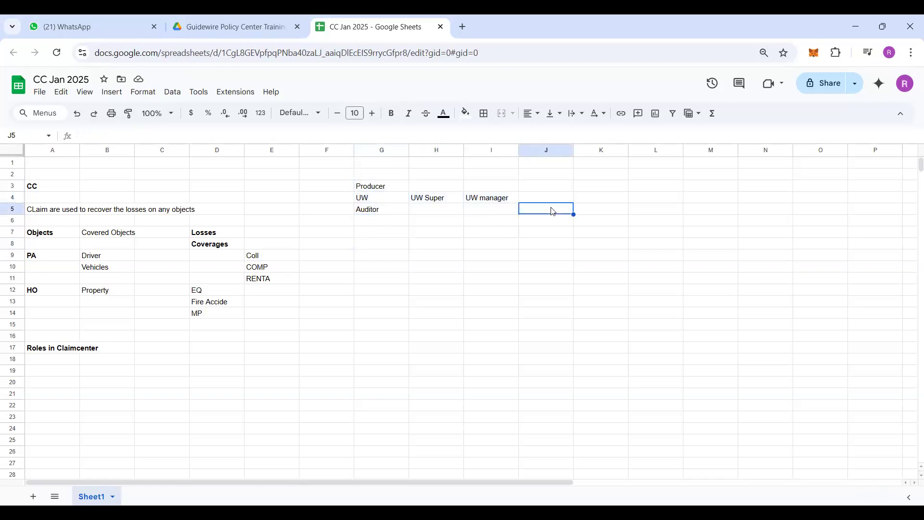
pyautogui.write('Q')
pyautogui.press('BackSpace')
pyautogui.write('WC')
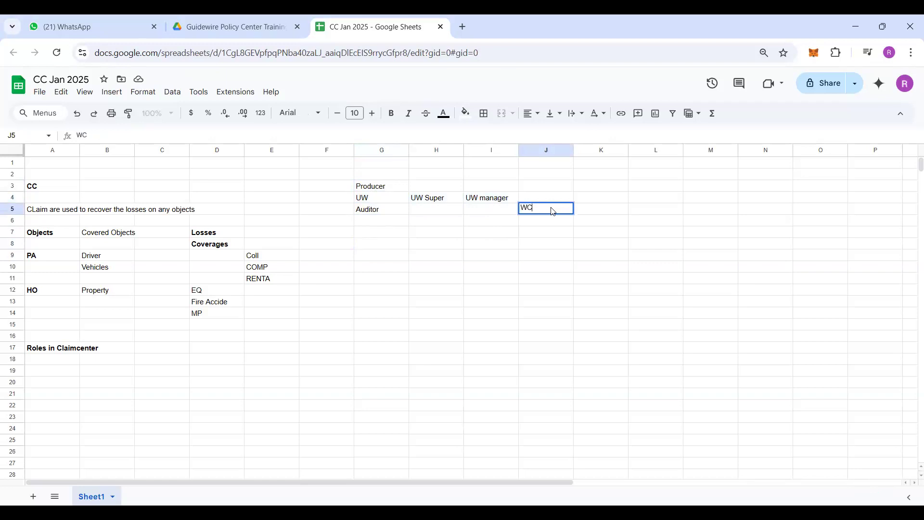
pyautogui.write('/GL')
pyautogui.press('Return')
pyautogui.press('Up')
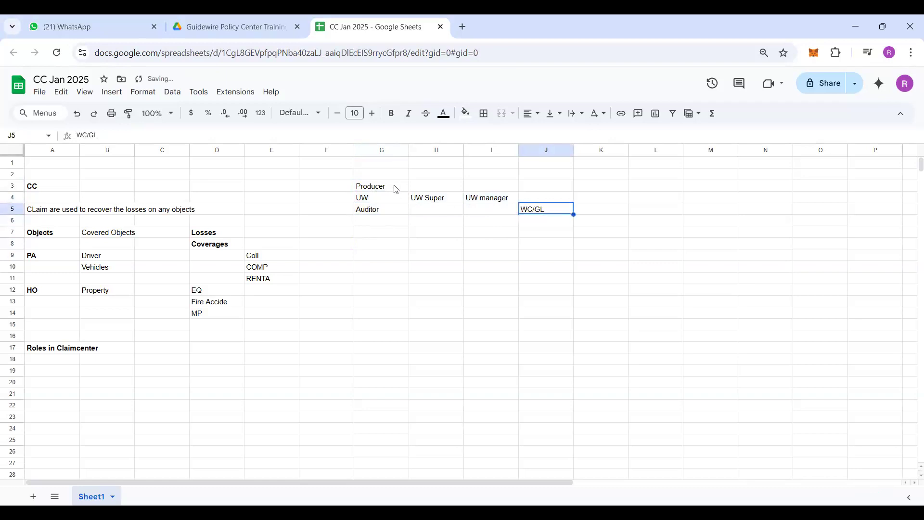
pyautogui.click(387, 186)
pyautogui.keyDown('shift'); pyautogui.click(509, 212); pyautogui.keyUp('shift')
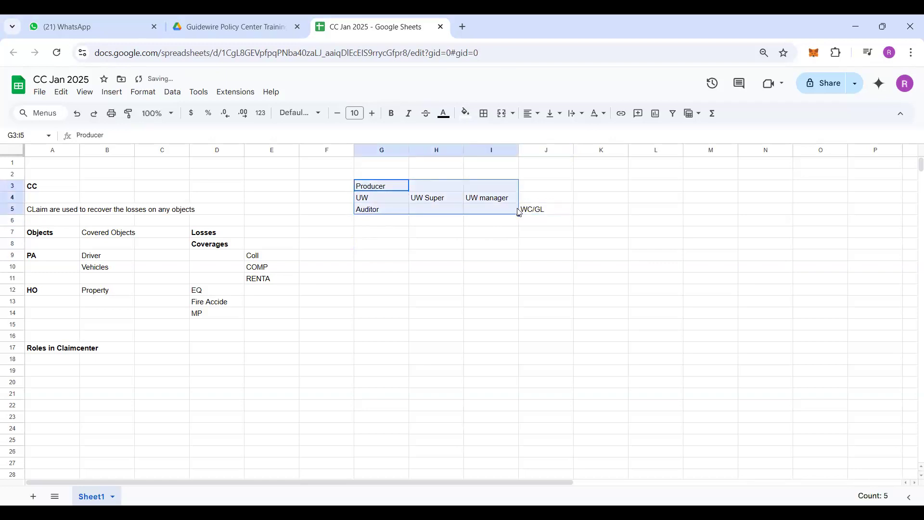
pyautogui.click(42, 348)
pyautogui.press('Down')
# Enter PROP in cell G10, correcting the typo
pyautogui.click(50, 379)
pyautogui.scroll(-2, 50, 379)
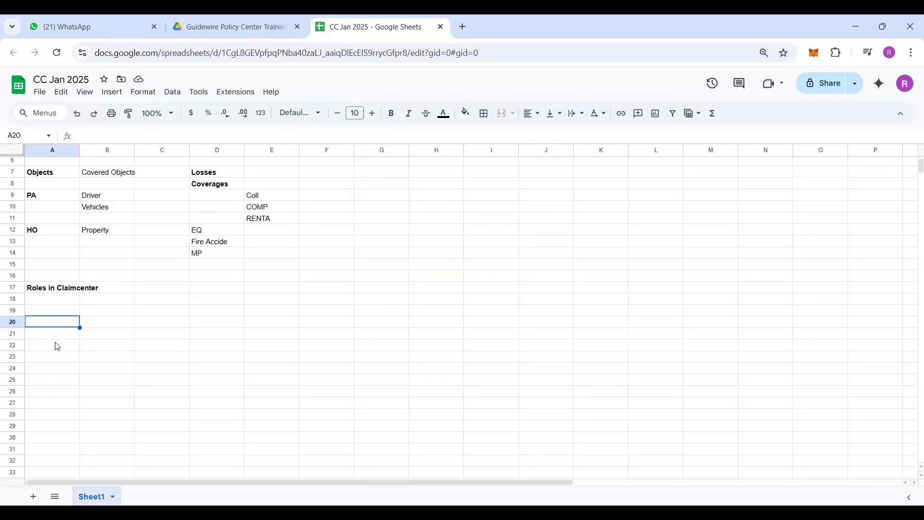
pyautogui.scroll(2, 206, 318)
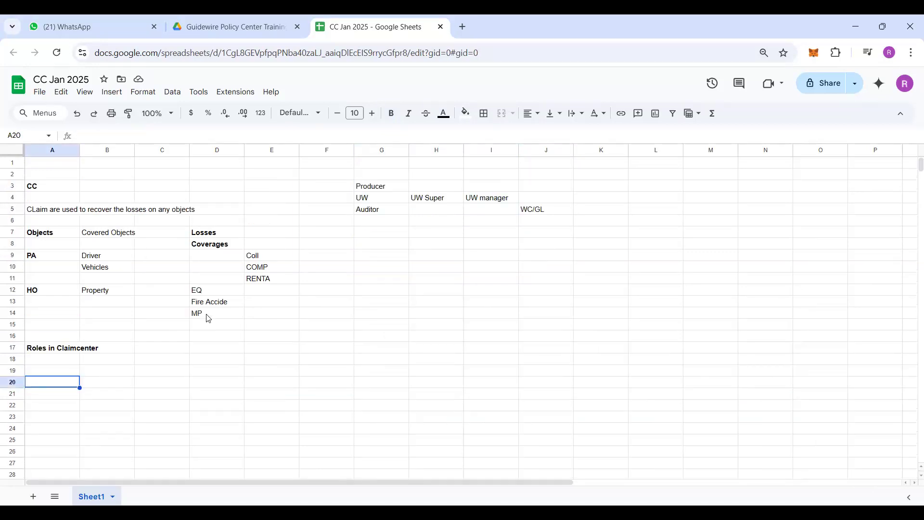
pyautogui.click(367, 267)
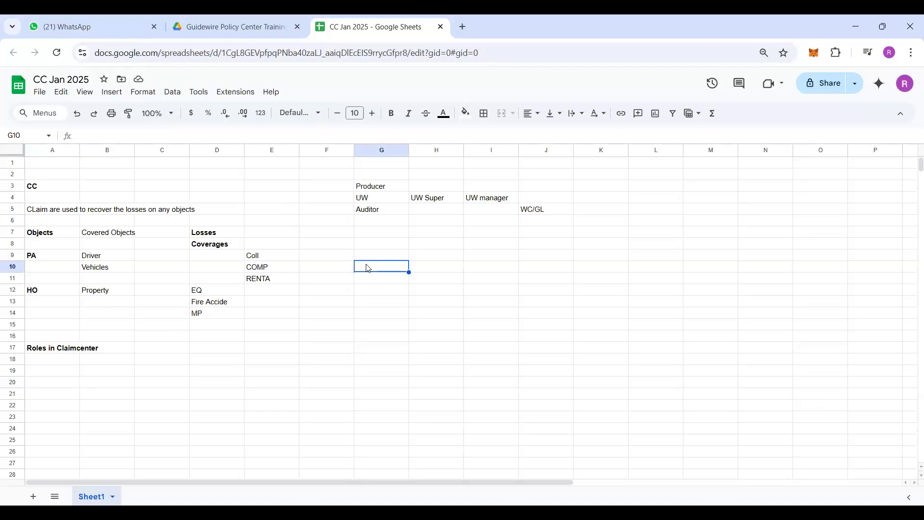
pyautogui.write('PRO')
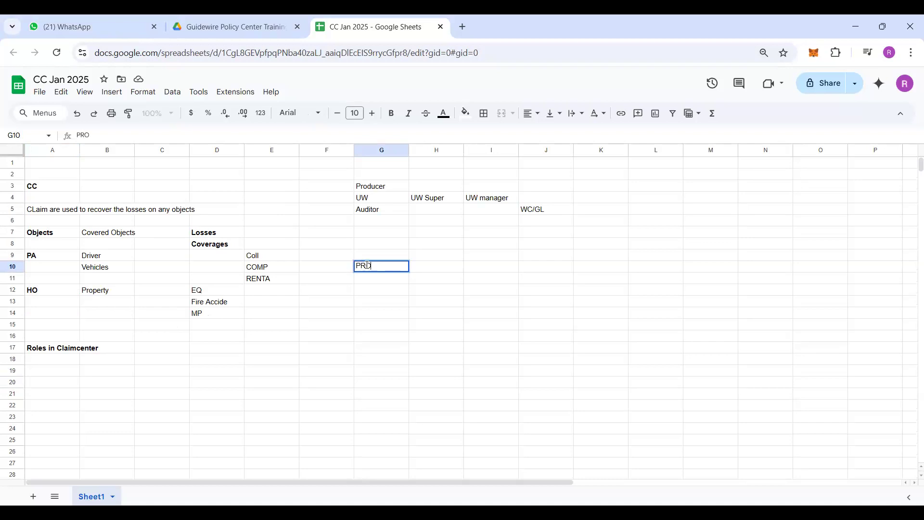
pyautogui.write('P')
pyautogui.press('Return')
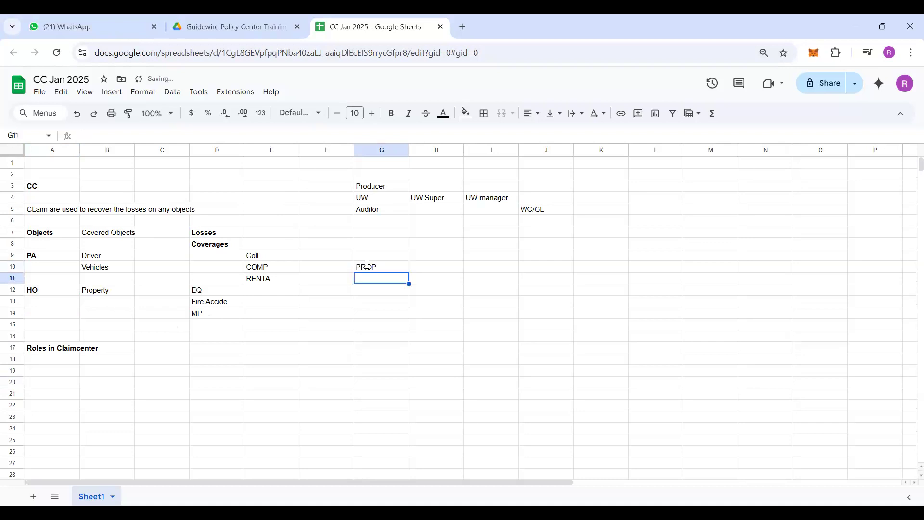
# Complete FURNITURE in G11 below PROP and select both new entries
pyautogui.write('FU')
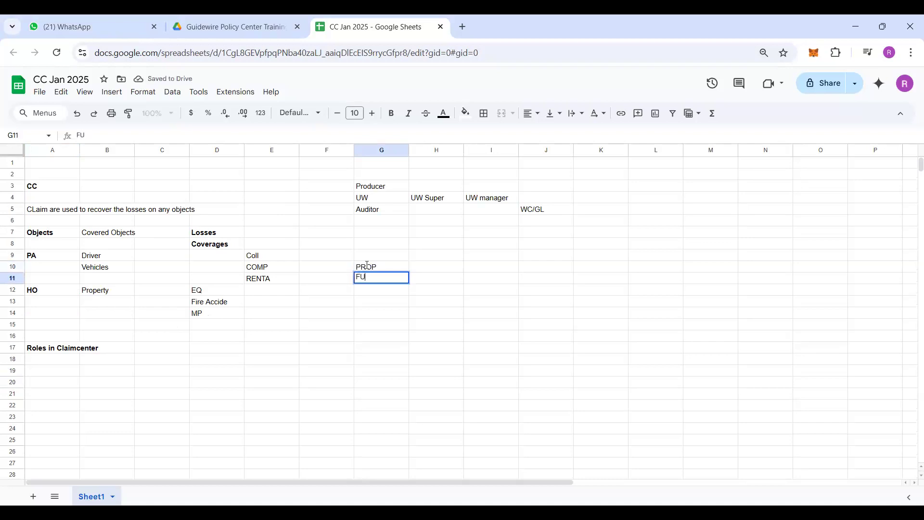
pyautogui.keyDown('shift'); pyautogui.click(367, 265); pyautogui.keyUp('shift')
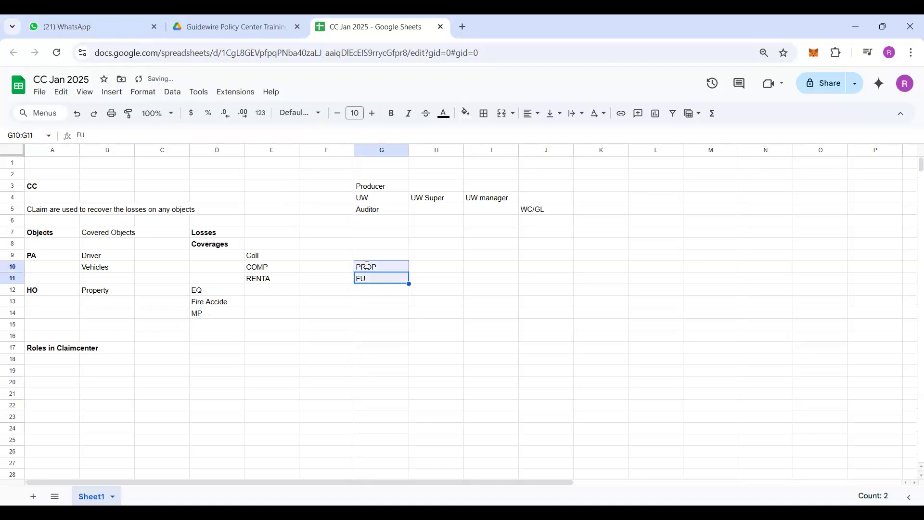
pyautogui.click(379, 288)
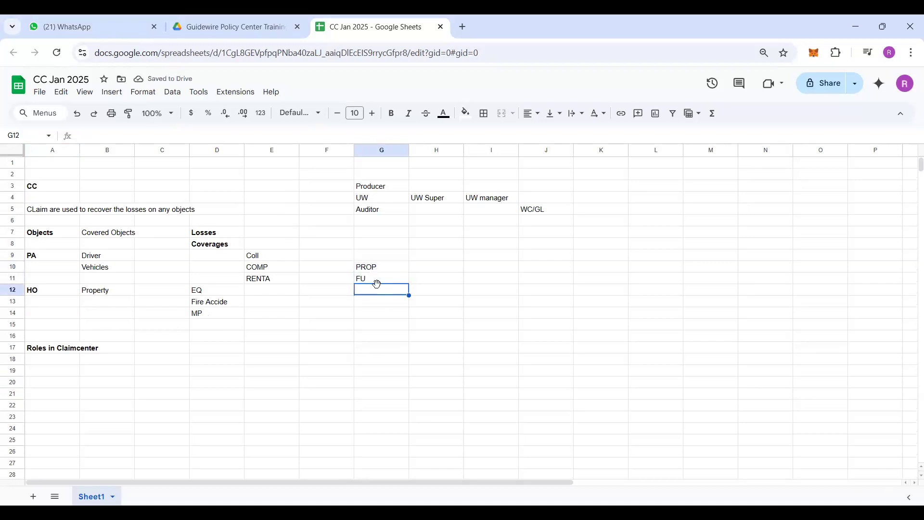
pyautogui.click(377, 278)
pyautogui.doubleClick(379, 278)
pyautogui.write('R')
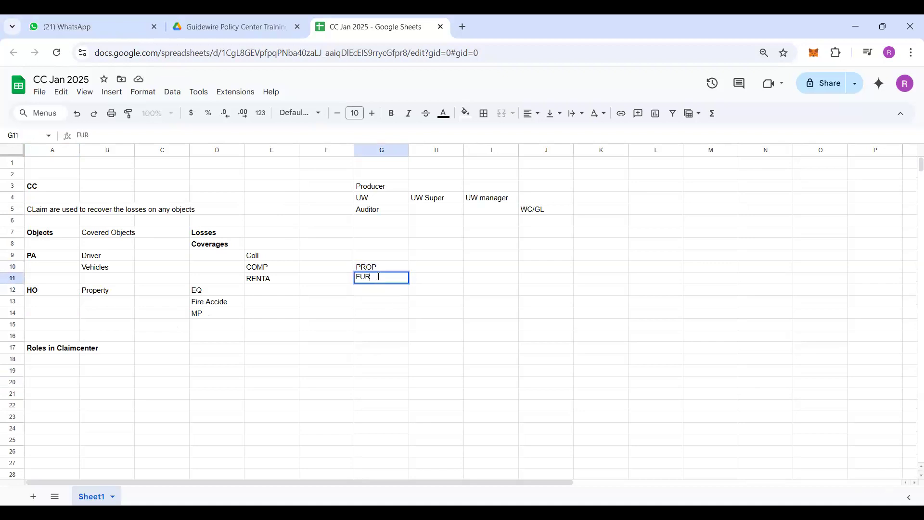
pyautogui.write('T')
pyautogui.press('BackSpace')
pyautogui.write('NITURE')
pyautogui.hotkey('ctrl', 'Return')
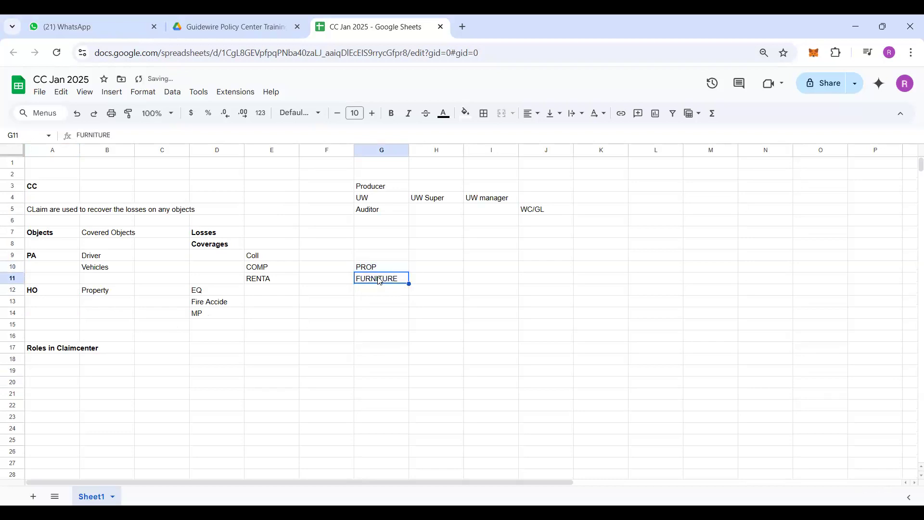
pyautogui.click(375, 311)
pyautogui.moveTo(382, 270); pyautogui.dragTo(377, 293)
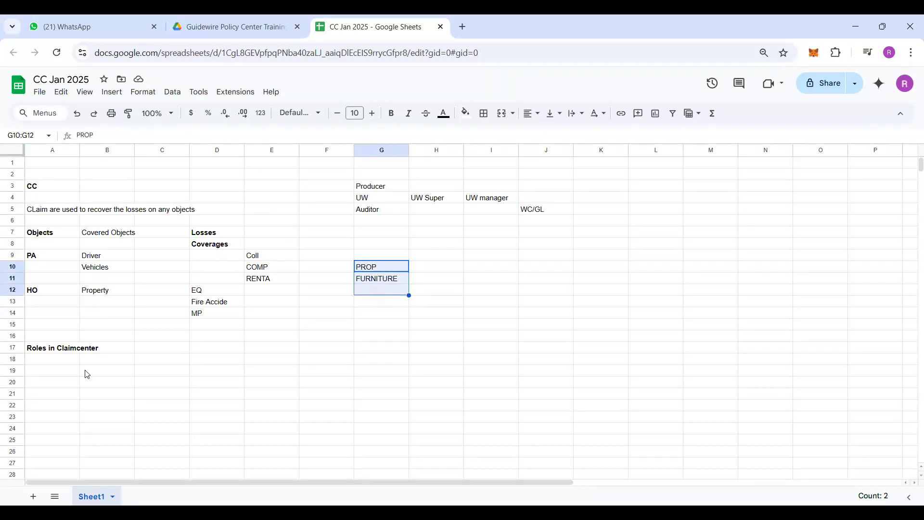
# Enter INSURER in cell E17 on the roles row
pyautogui.click(71, 373)
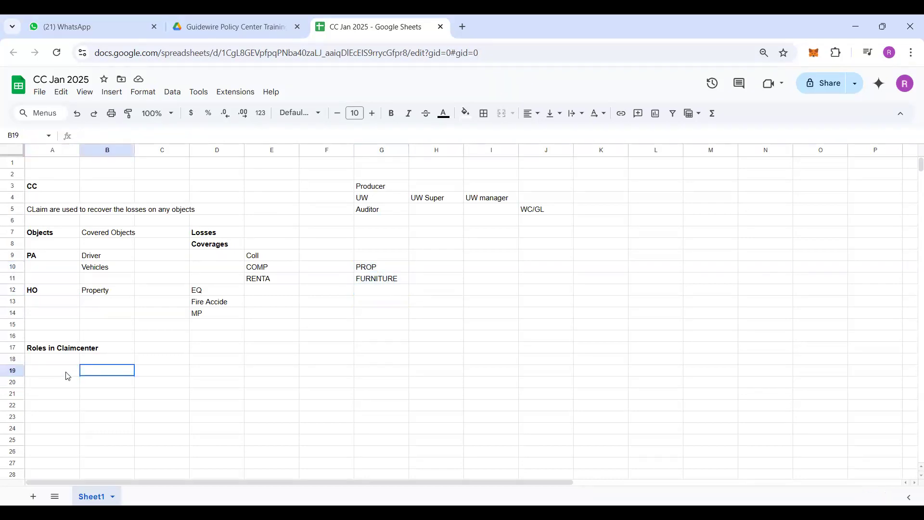
pyautogui.click(287, 351)
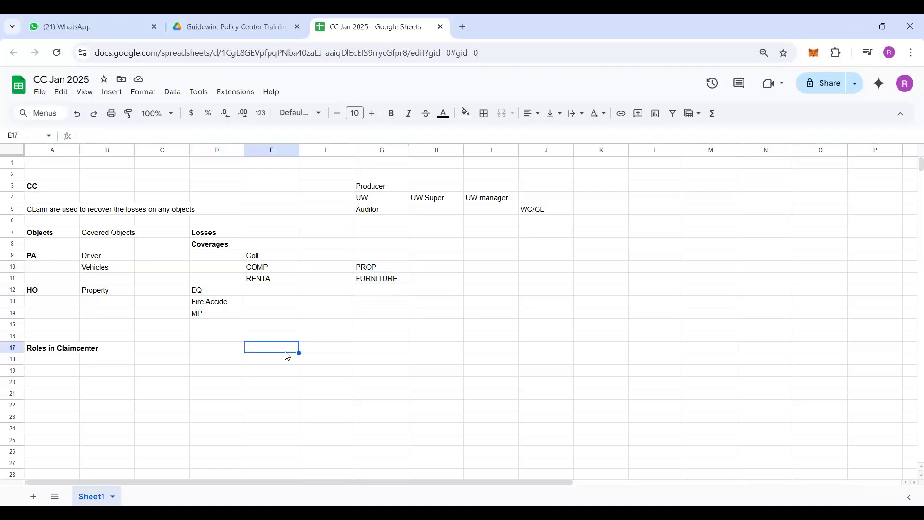
pyautogui.write('INSU')
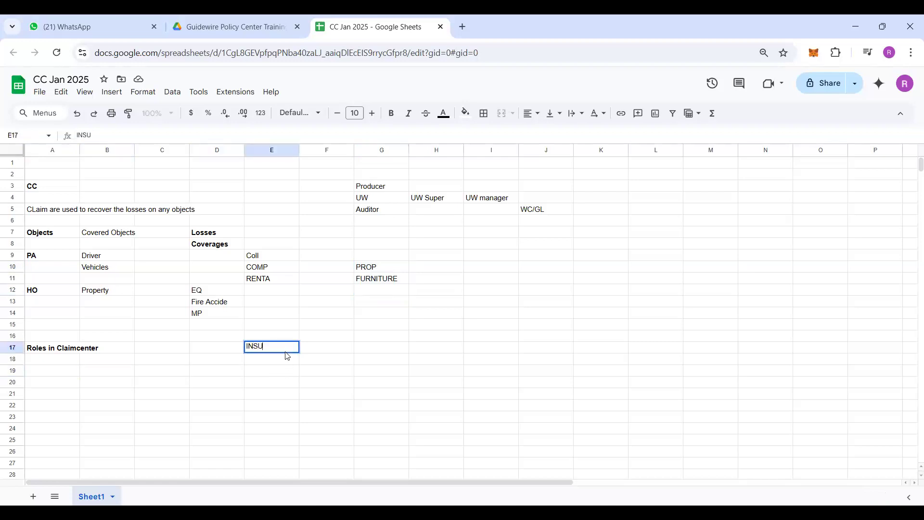
pyautogui.write('RER')
pyautogui.press('Tab')
pyautogui.press('Tab')
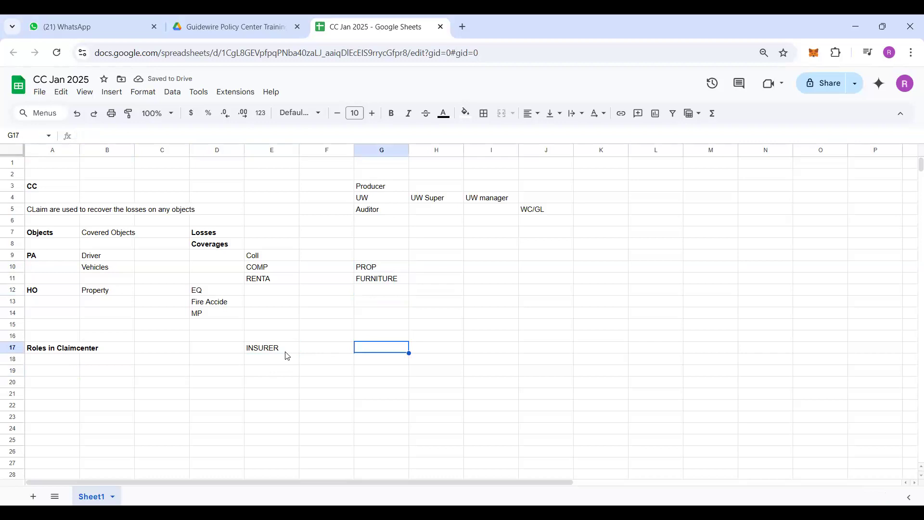
# Enter Agent in G17 and Call Center People in G18, then select both
pyautogui.press('Return')
pyautogui.write('Agent')
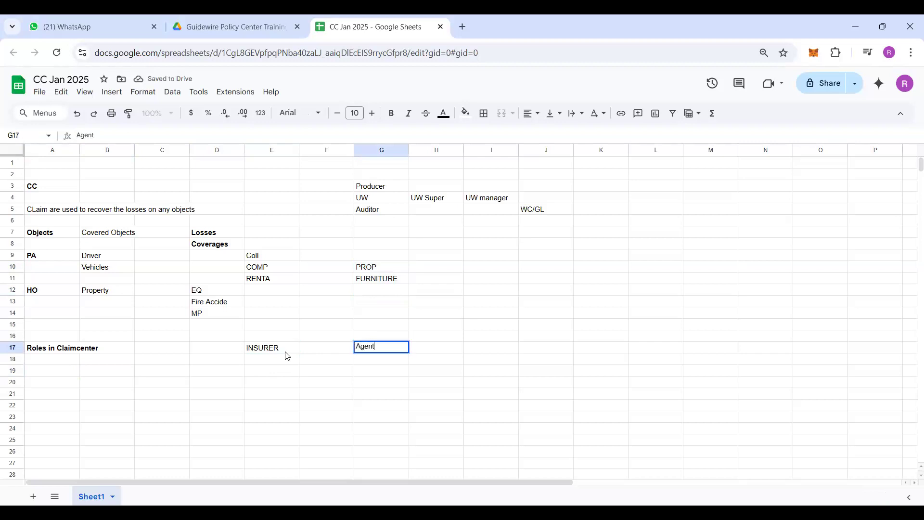
pyautogui.press('Return')
pyautogui.write('Call C')
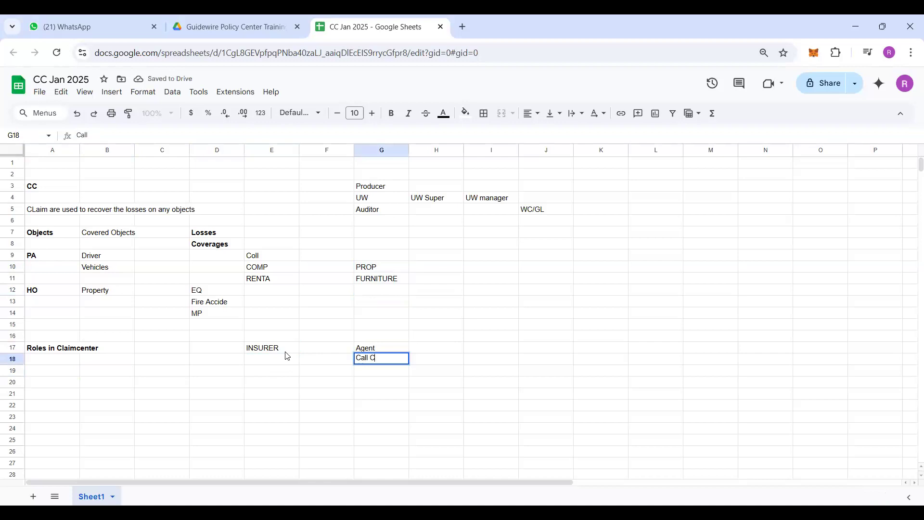
pyautogui.write('enter People')
pyautogui.press('Return')
pyautogui.press('Up')
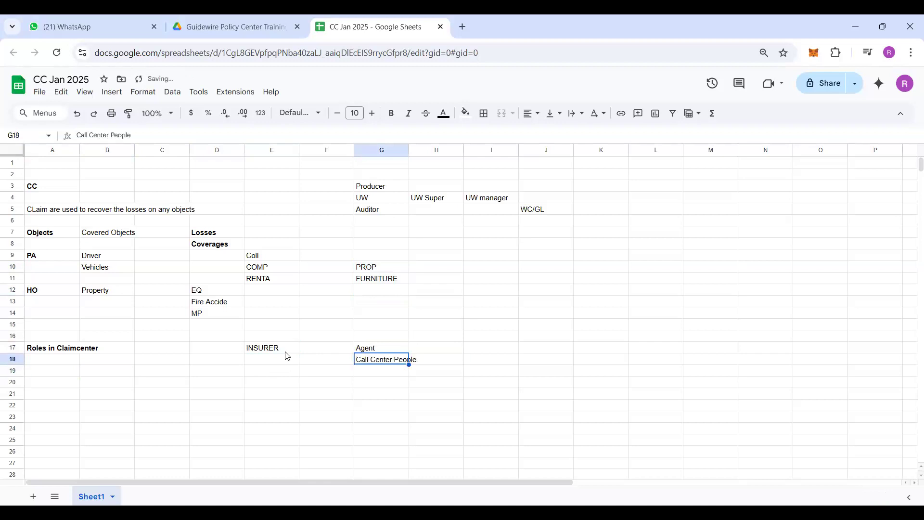
pyautogui.press('Up')
pyautogui.hotkey('shift', 'Down')
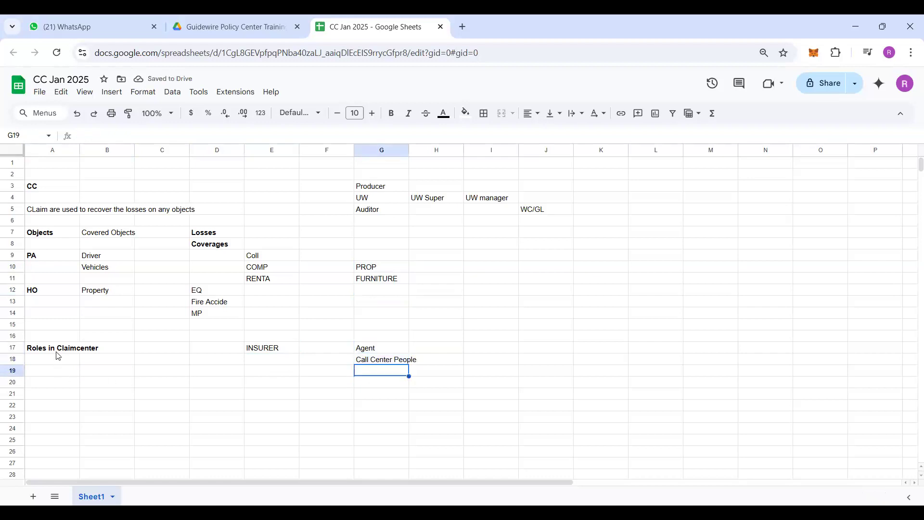
# Append '/Agent' to the Producer entry in G3 so it reads Producer/Agent
pyautogui.moveTo(56, 354); pyautogui.dragTo(193, 360)
pyautogui.click(374, 386)
pyautogui.click(388, 348)
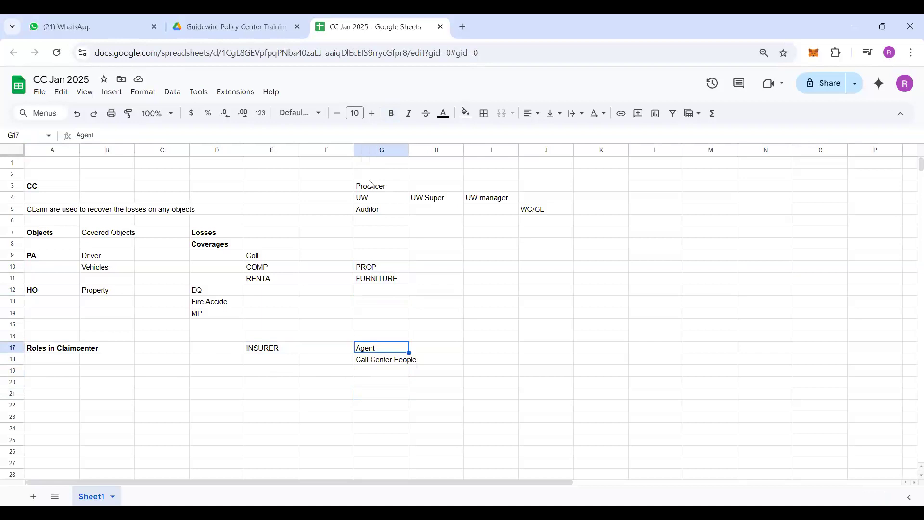
pyautogui.moveTo(371, 185); pyautogui.dragTo(544, 211)
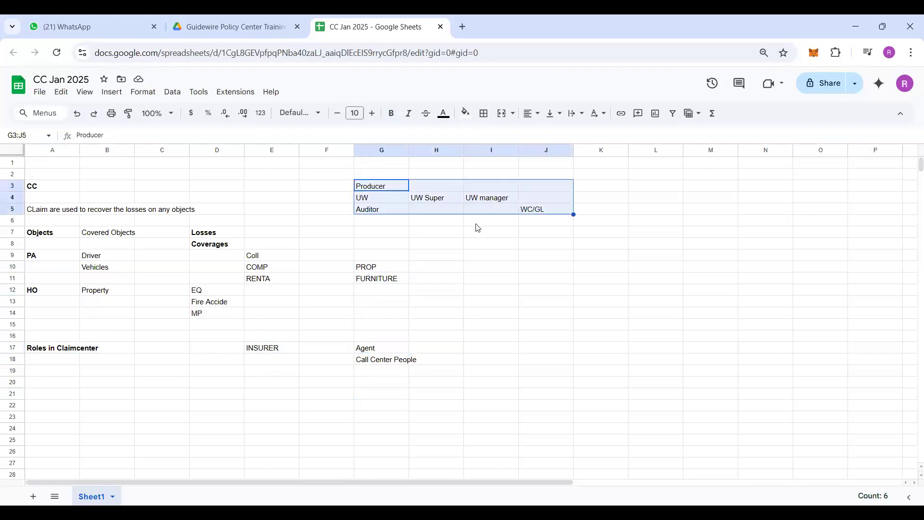
pyautogui.click(305, 327)
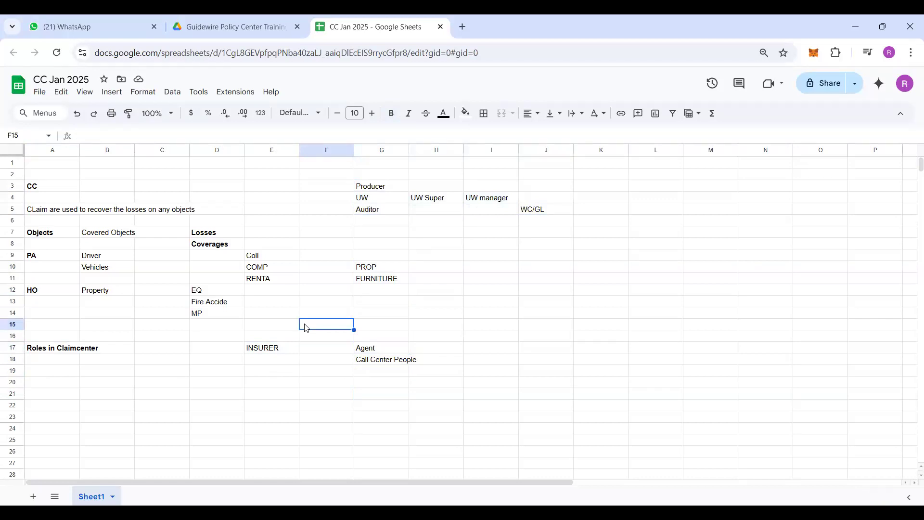
pyautogui.doubleClick(395, 186)
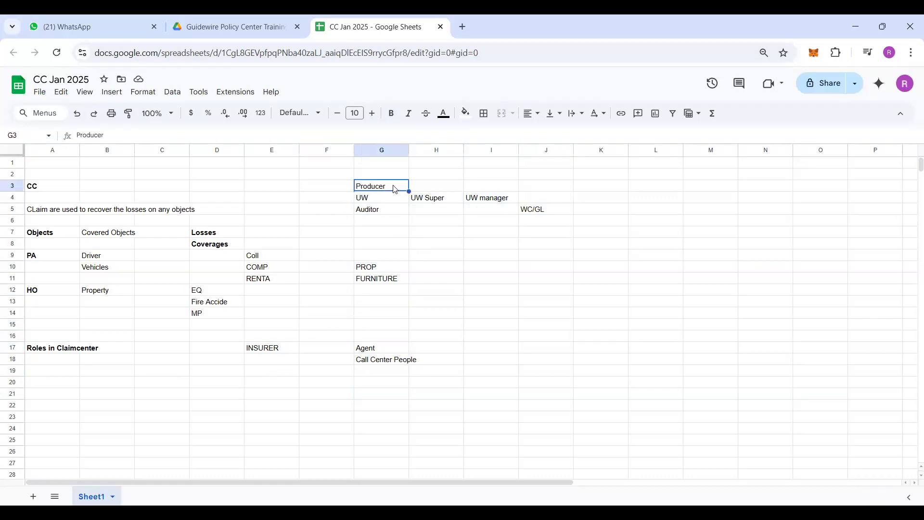
pyautogui.write('/Ah')
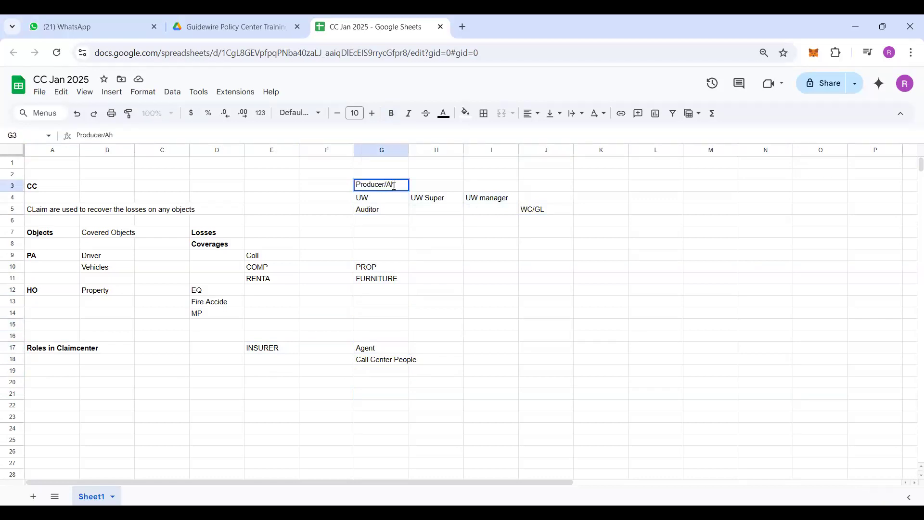
pyautogui.press('BackSpace')
pyautogui.write('gent')
pyautogui.press('Return')
pyautogui.click(365, 187)
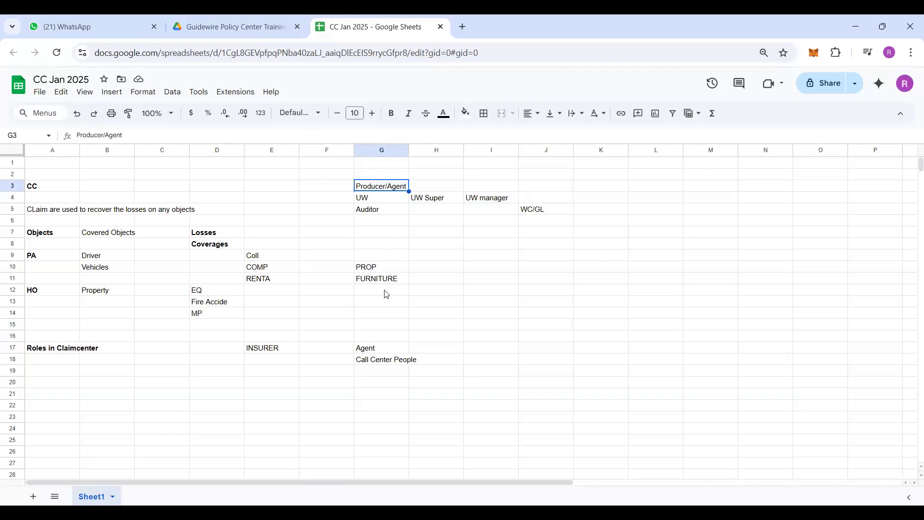
# Enter CSR in G19 and Customer beside it in H19
pyautogui.click(377, 362)
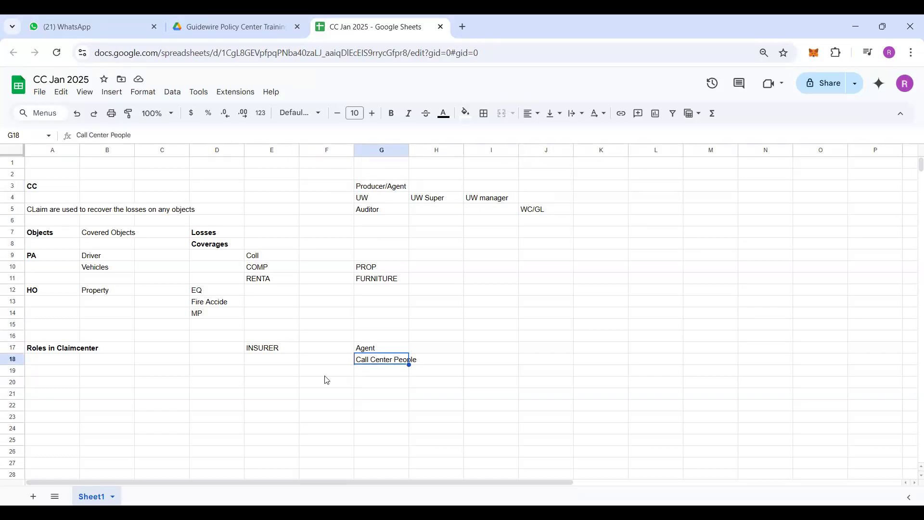
pyautogui.click(371, 372)
pyautogui.write('CS')
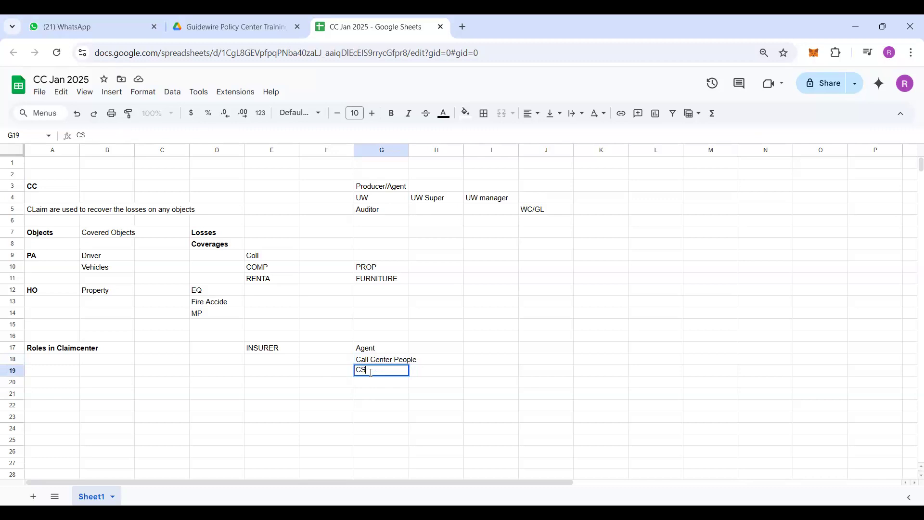
pyautogui.write('R')
pyautogui.press('Tab')
pyautogui.write('C')
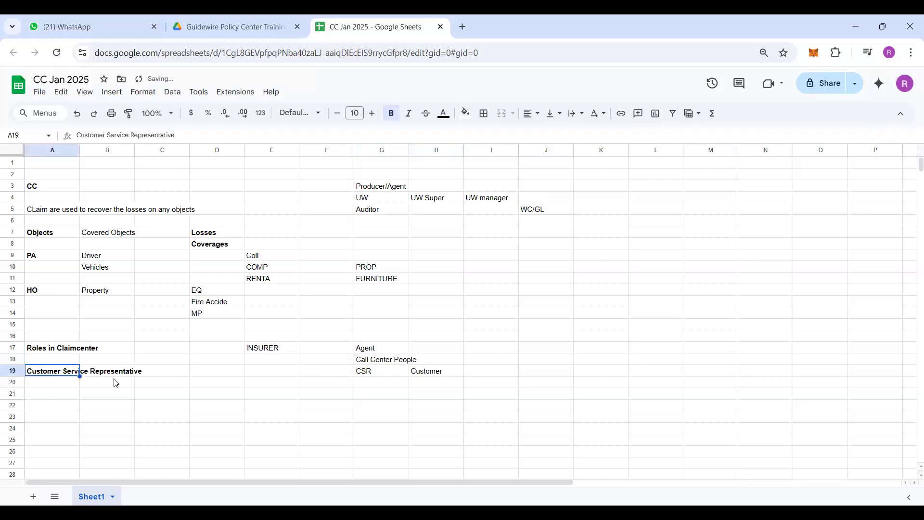
# Under the Customer Service Representative heading, enter CSR and 'Open a Claim'
pyautogui.click(73, 384)
pyautogui.write('C')
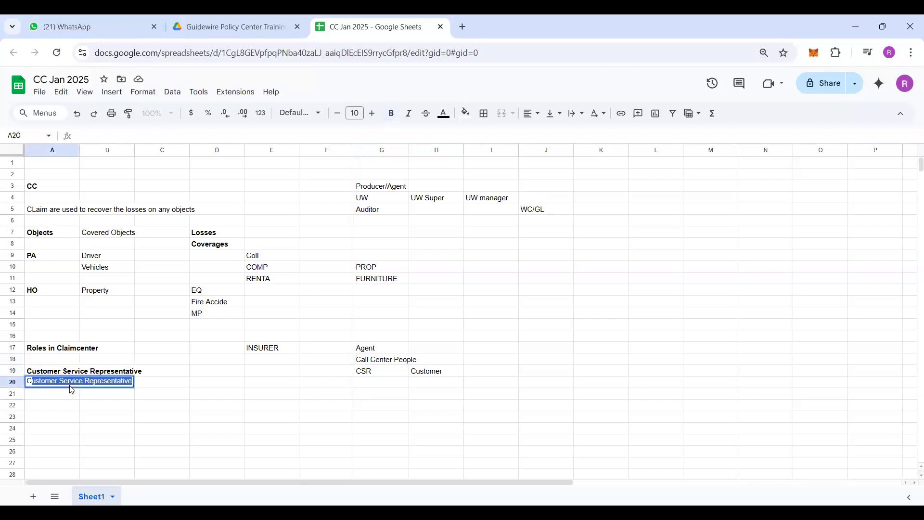
pyautogui.write('SR')
pyautogui.press('Return')
pyautogui.write('Open a')
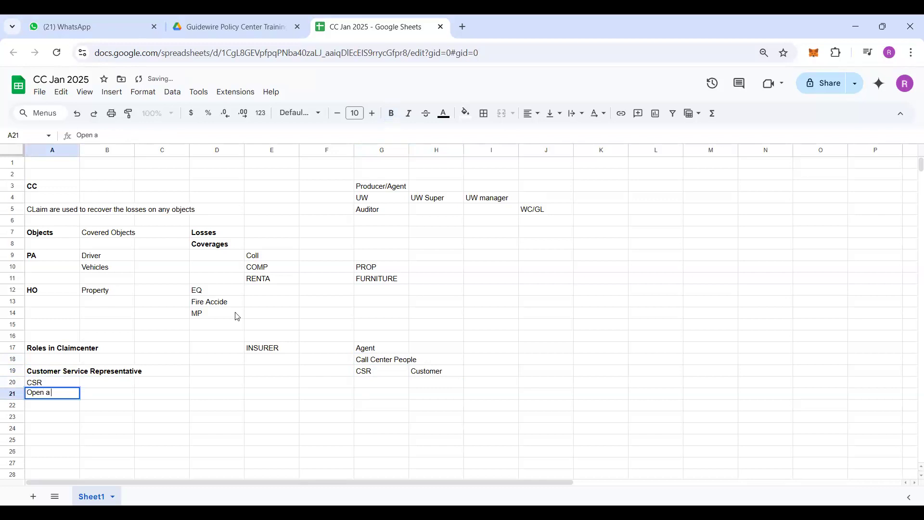
pyautogui.write(' Claim')
pyautogui.press('Return')
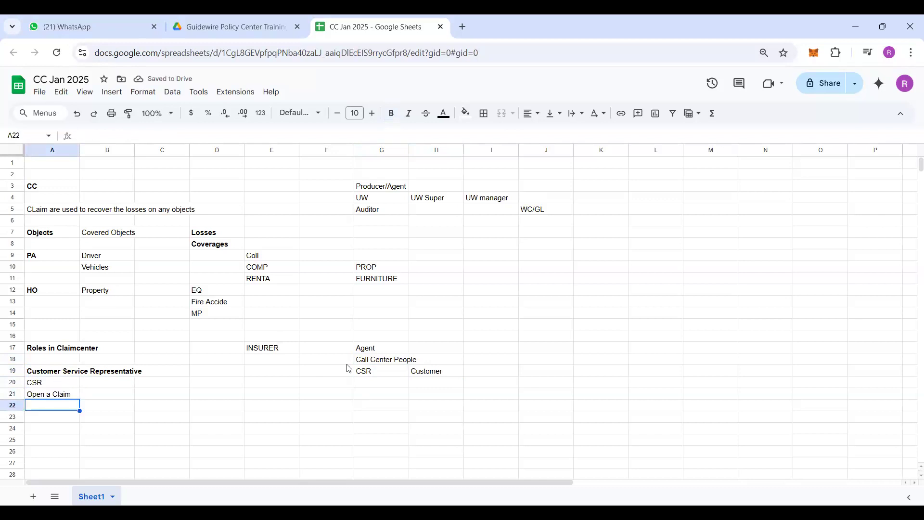
# Select the INSURER, Customer Service Representative, Producer/Agent and Open a Claim cells to review them
pyautogui.click(275, 354)
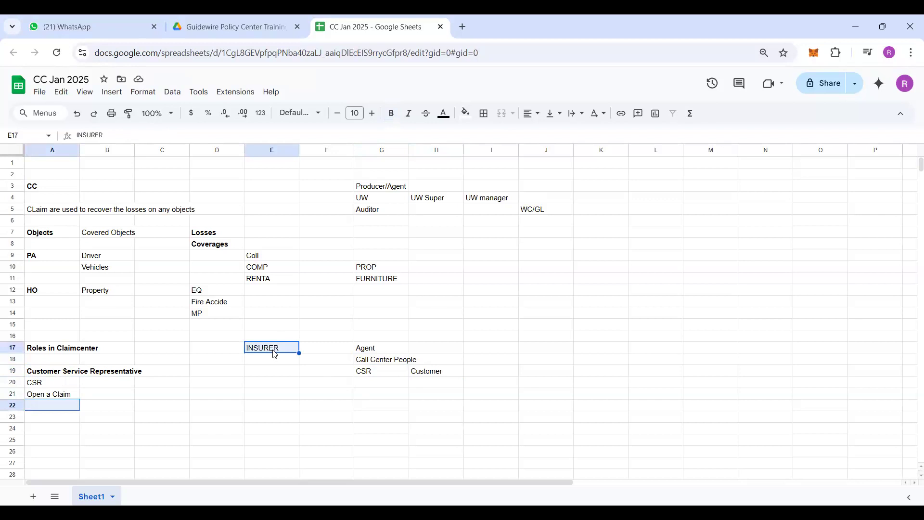
pyautogui.keyDown('ctrl'); pyautogui.click(53, 375); pyautogui.keyUp('ctrl')
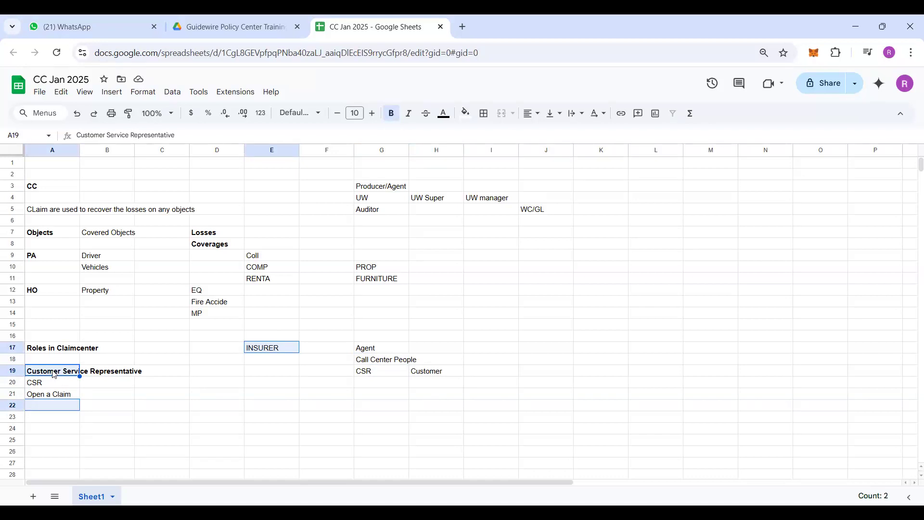
pyautogui.keyDown('ctrl'); pyautogui.click(385, 189); pyautogui.keyUp('ctrl')
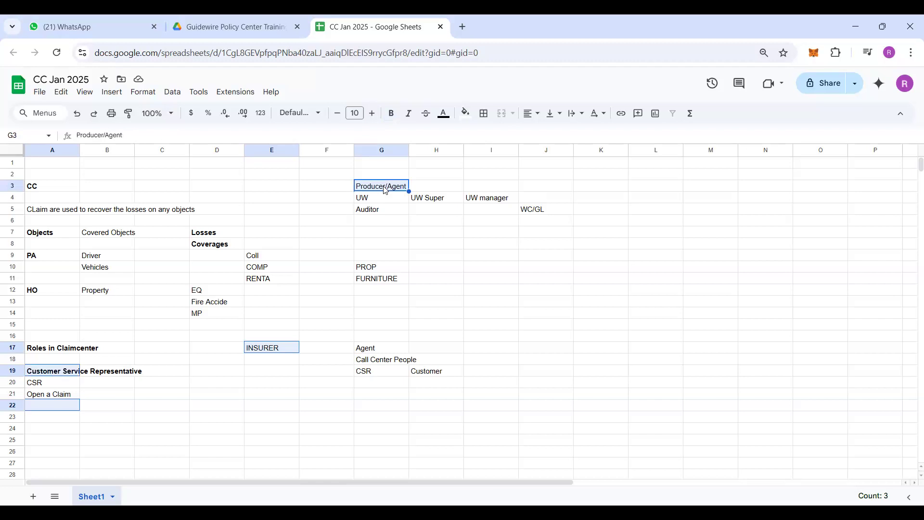
pyautogui.click(51, 369)
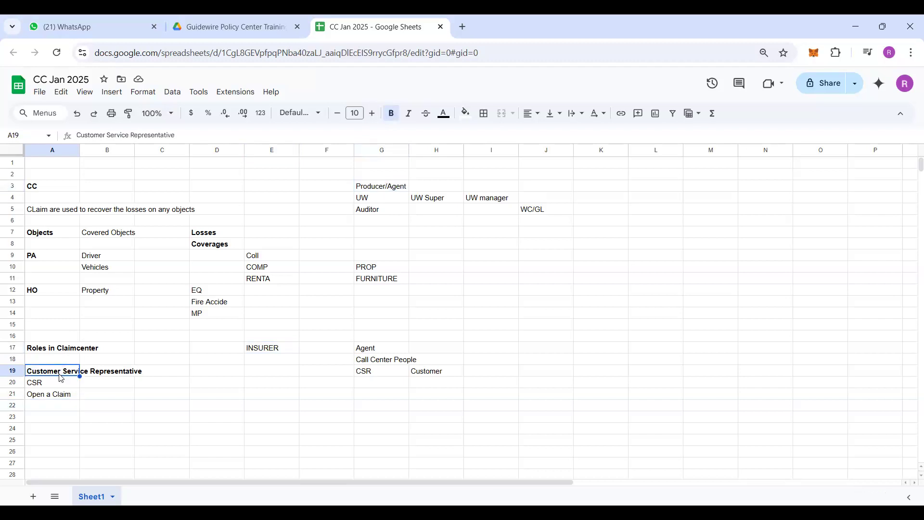
pyautogui.click(56, 398)
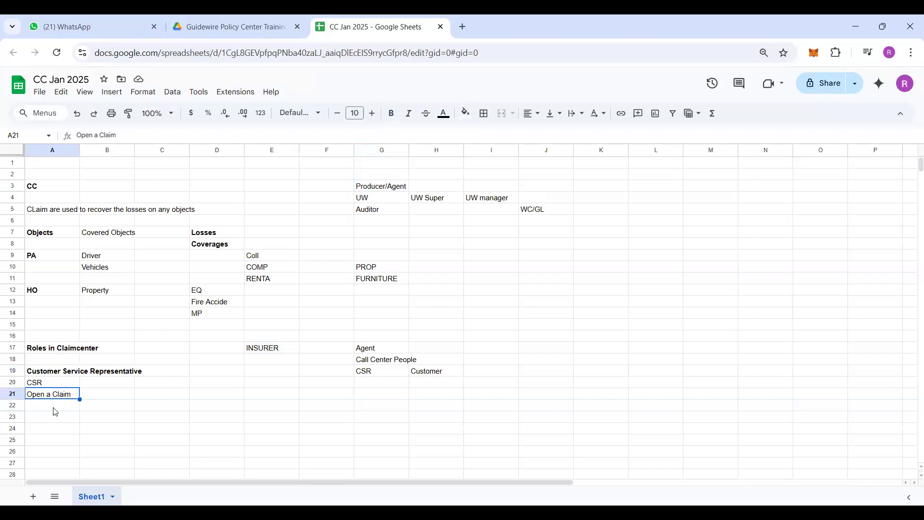
pyautogui.click(49, 417)
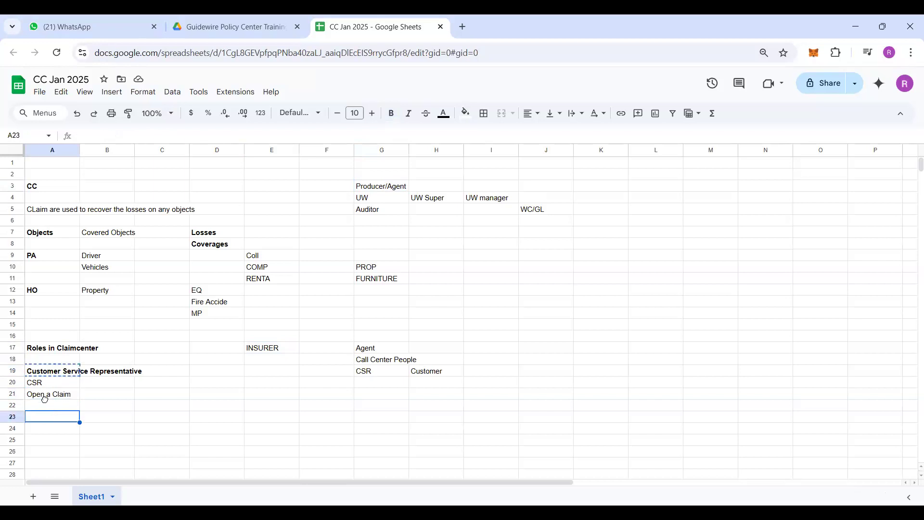
pyautogui.click(53, 397)
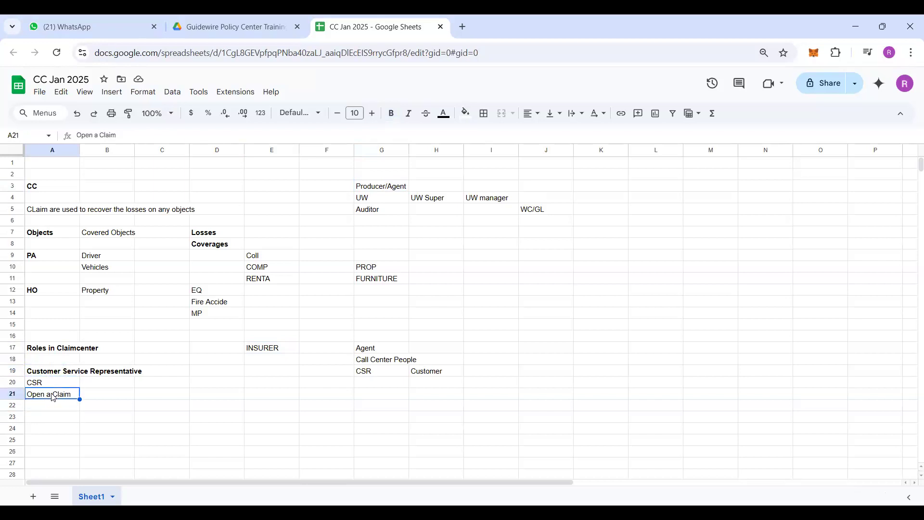
pyautogui.click(54, 423)
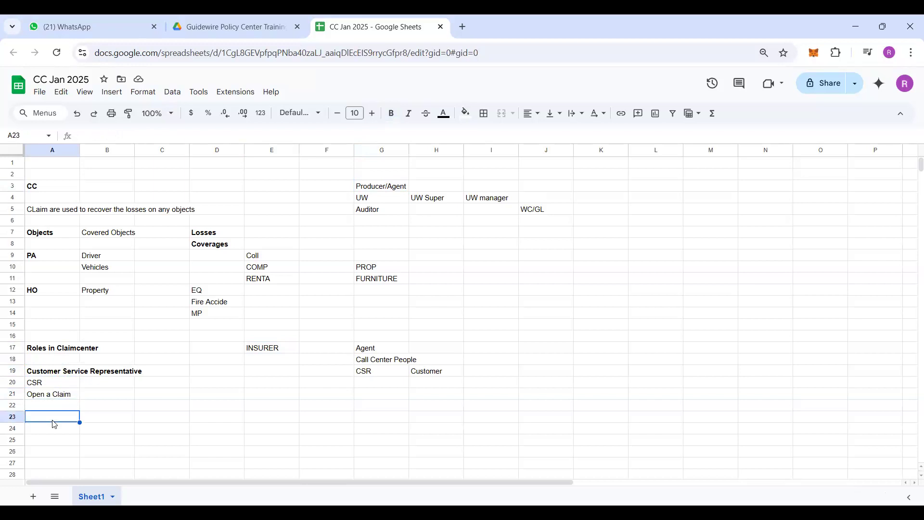
pyautogui.click(50, 374)
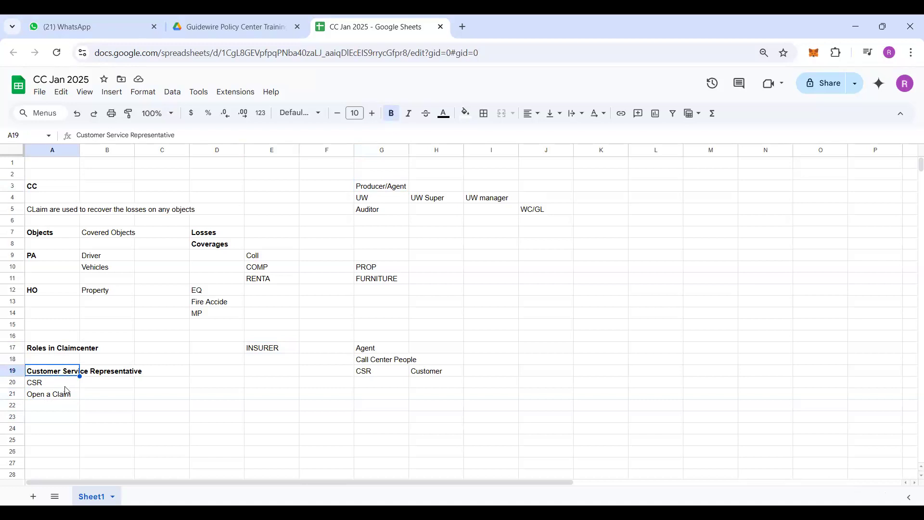
# Insert '/Create' after Open in A21 so it reads 'Open/Create a Claim'
pyautogui.doubleClick(54, 392)
pyautogui.click(43, 392)
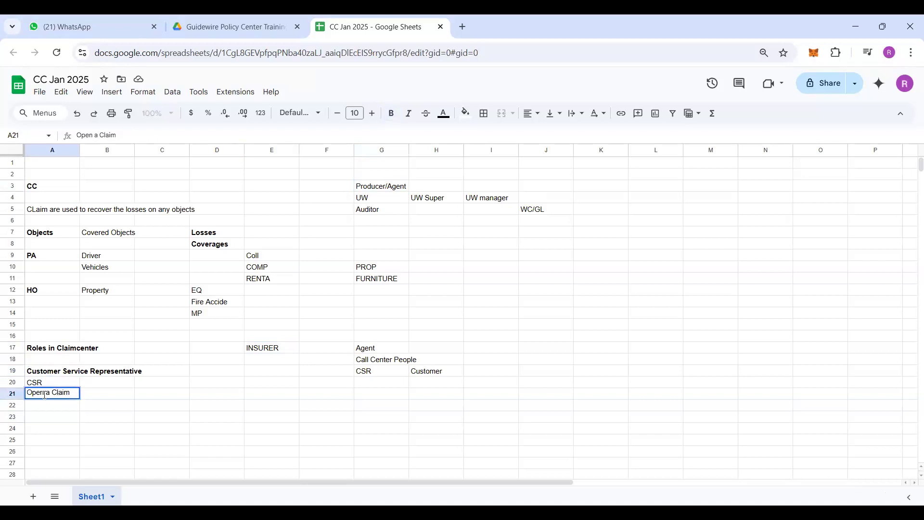
pyautogui.write('/C')
pyautogui.write('reate')
pyautogui.press('Return')
pyautogui.press('Up')
pyautogui.press('Down')
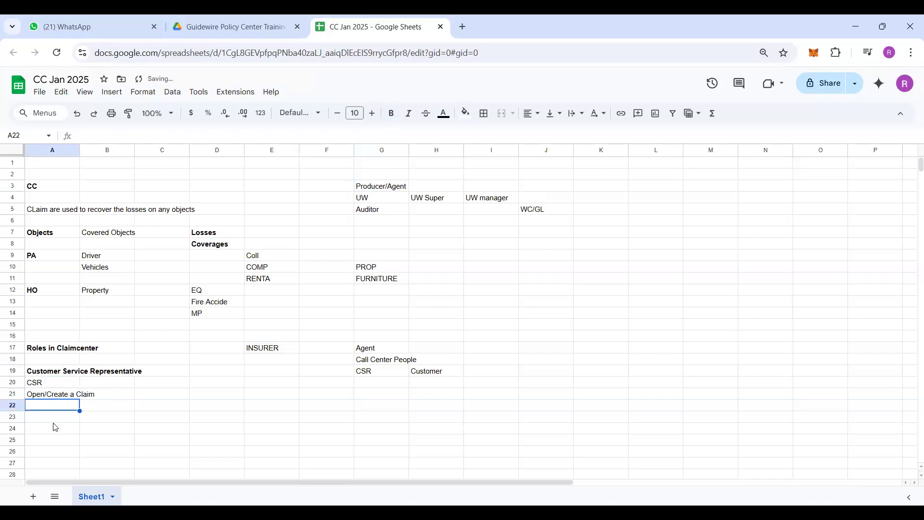
pyautogui.press('Down')
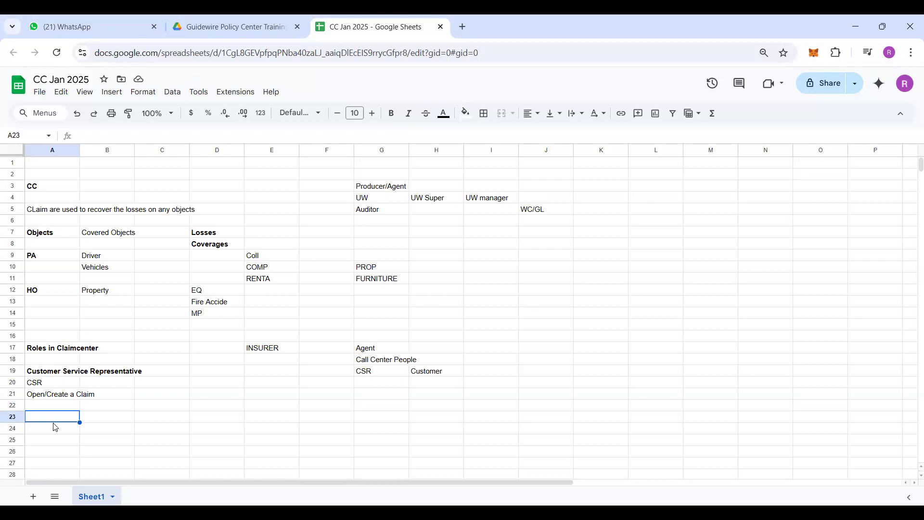
# Type a bold Adjuster heading in A23
pyautogui.write('A')
pyautogui.hotkey('ctrl', 'b')
pyautogui.write('djuster')
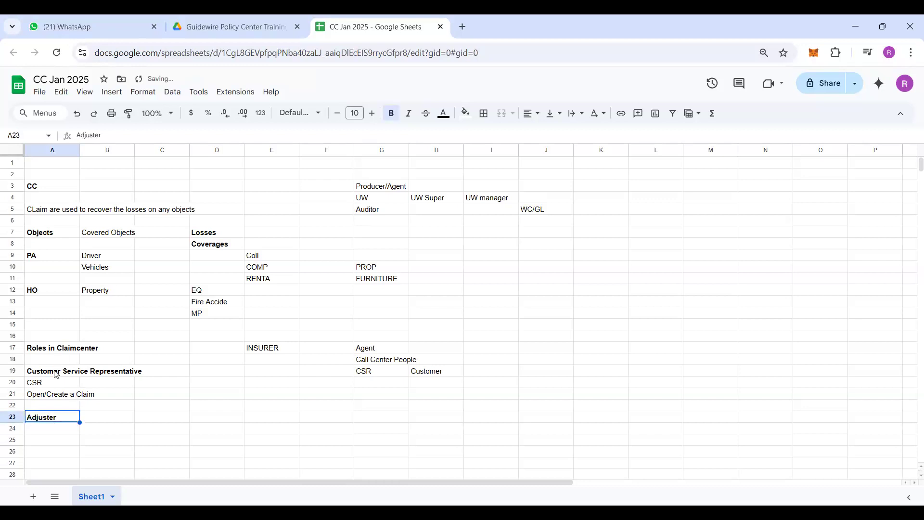
pyautogui.click(55, 349)
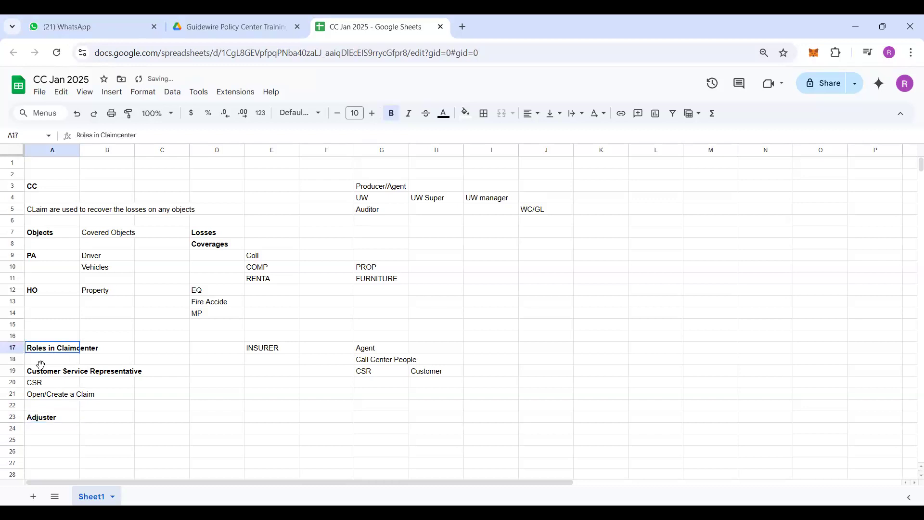
pyautogui.click(48, 420)
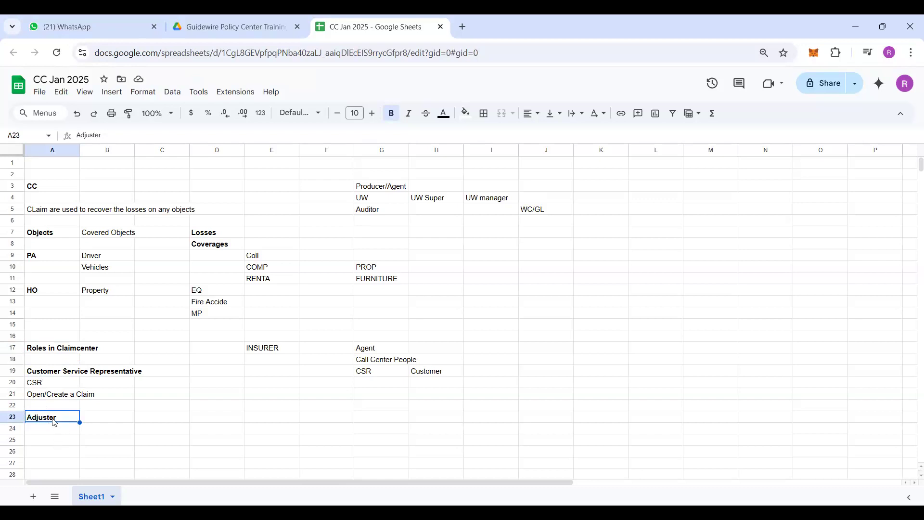
# Enter INSURED in D17, to the left of INSURER
pyautogui.click(271, 353)
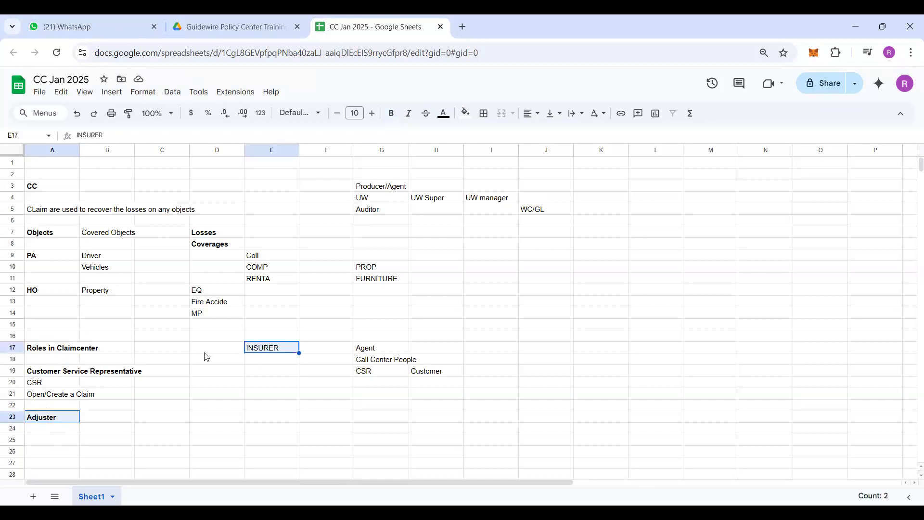
pyautogui.click(206, 352)
pyautogui.write('INSURE')
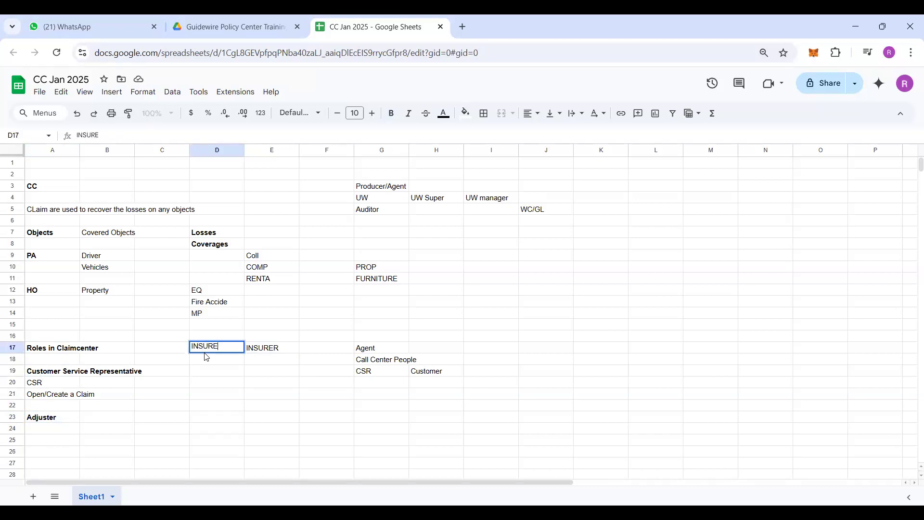
pyautogui.write('D')
pyautogui.moveTo(82, 186); pyautogui.dragTo(489, 212)
pyautogui.click(490, 210)
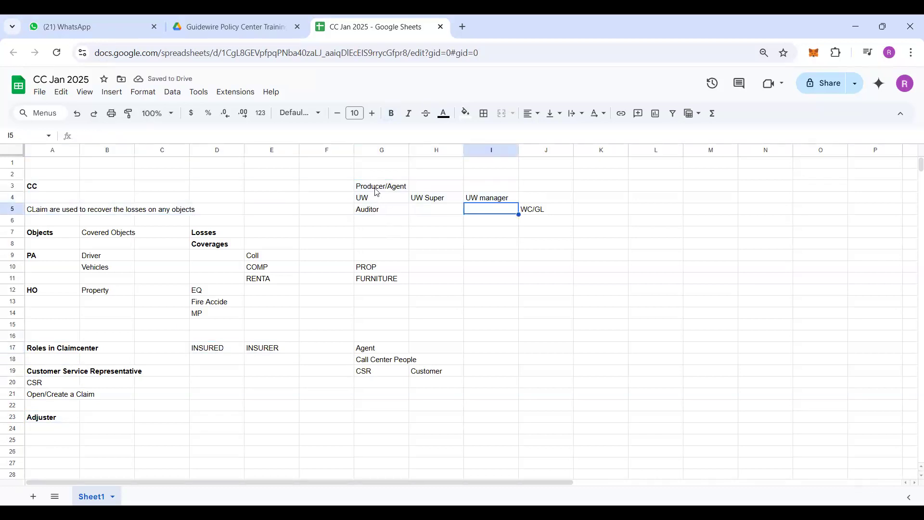
pyautogui.click(376, 191)
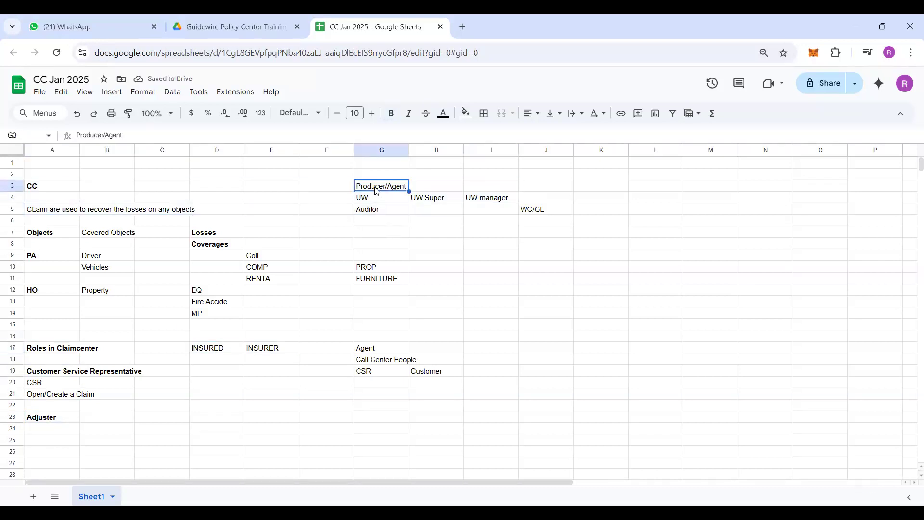
pyautogui.click(569, 176)
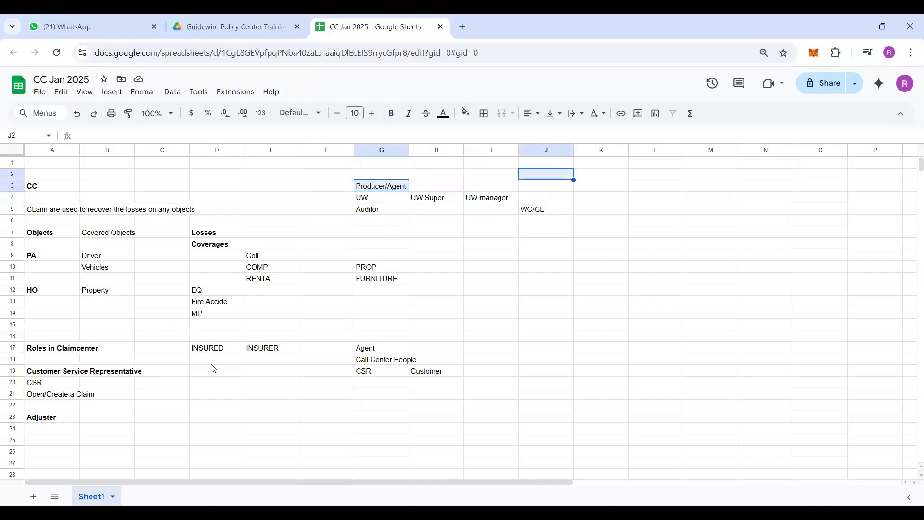
pyautogui.click(226, 351)
pyautogui.keyDown('ctrl'); pyautogui.click(54, 419); pyautogui.keyUp('ctrl')
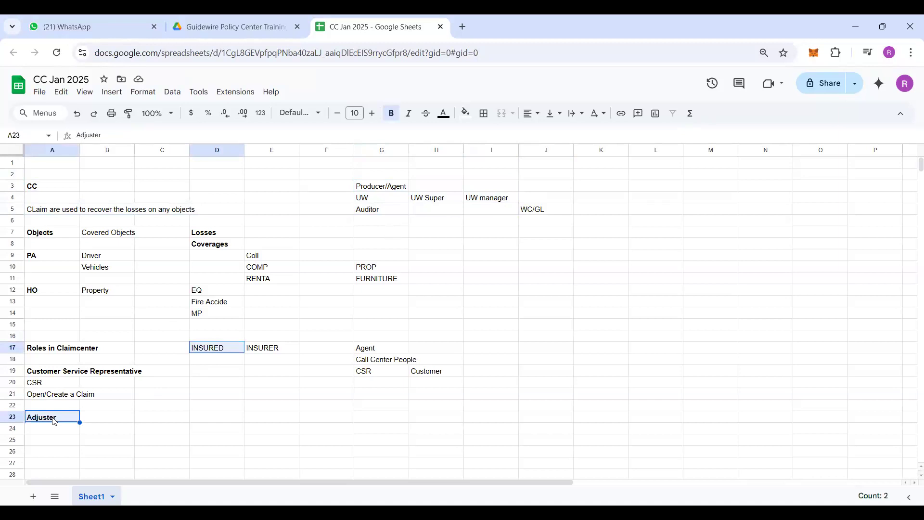